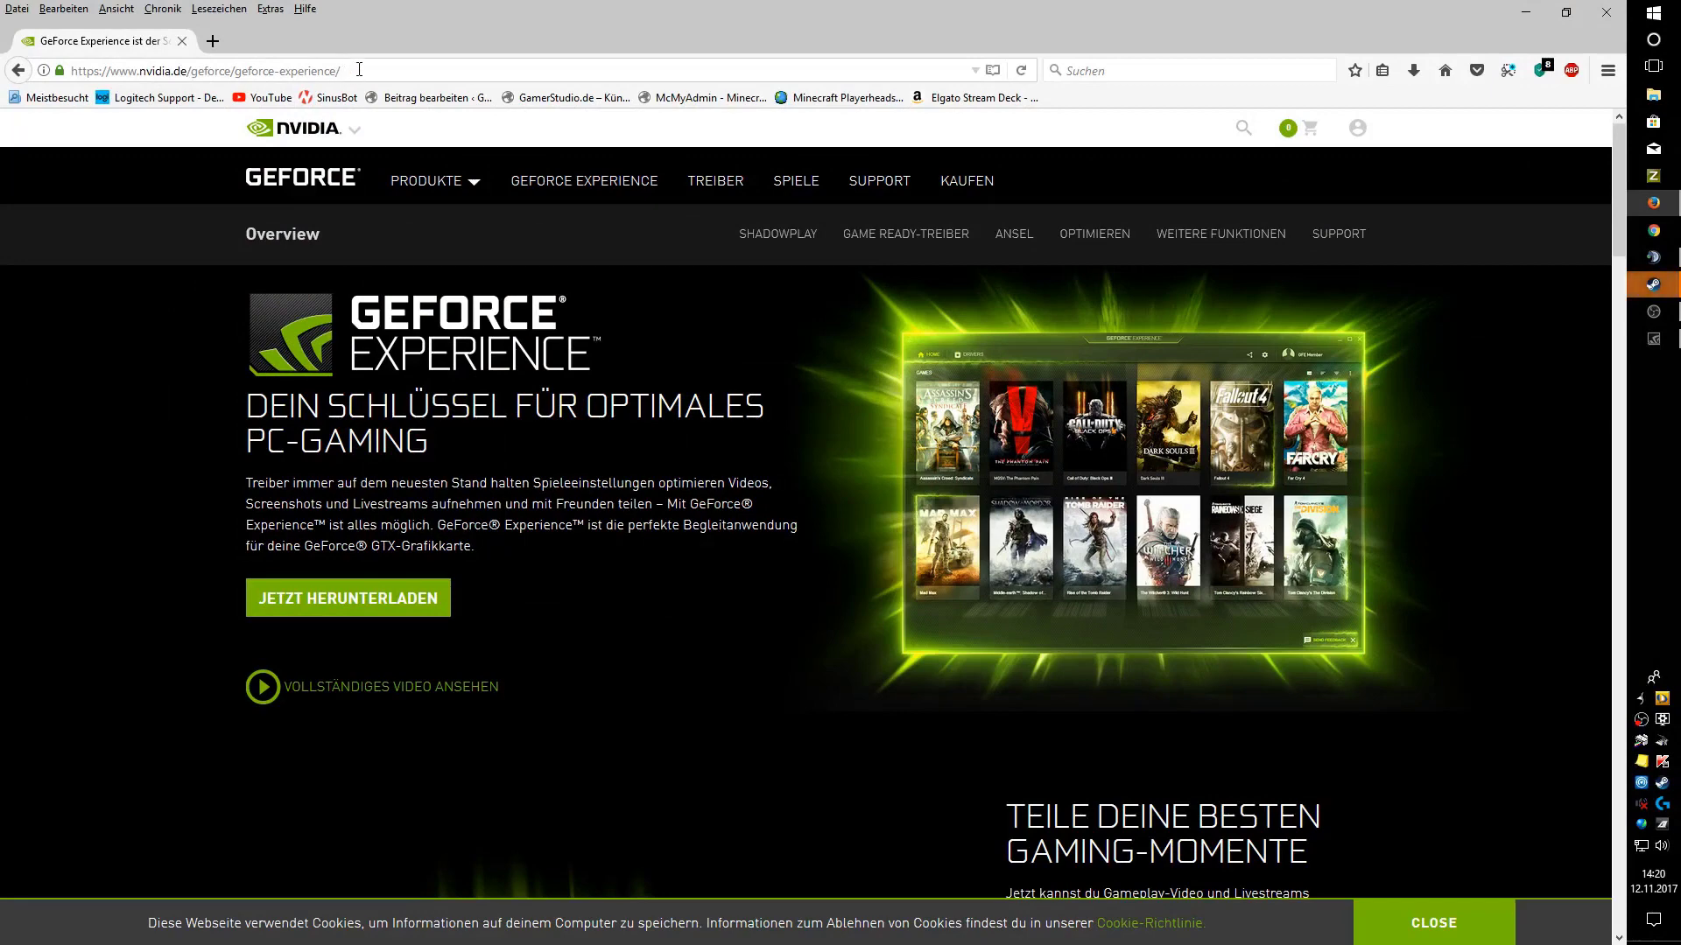
Switch to GeForce Experience and bring up the in-game overlay from its general settings
click(1525, 12)
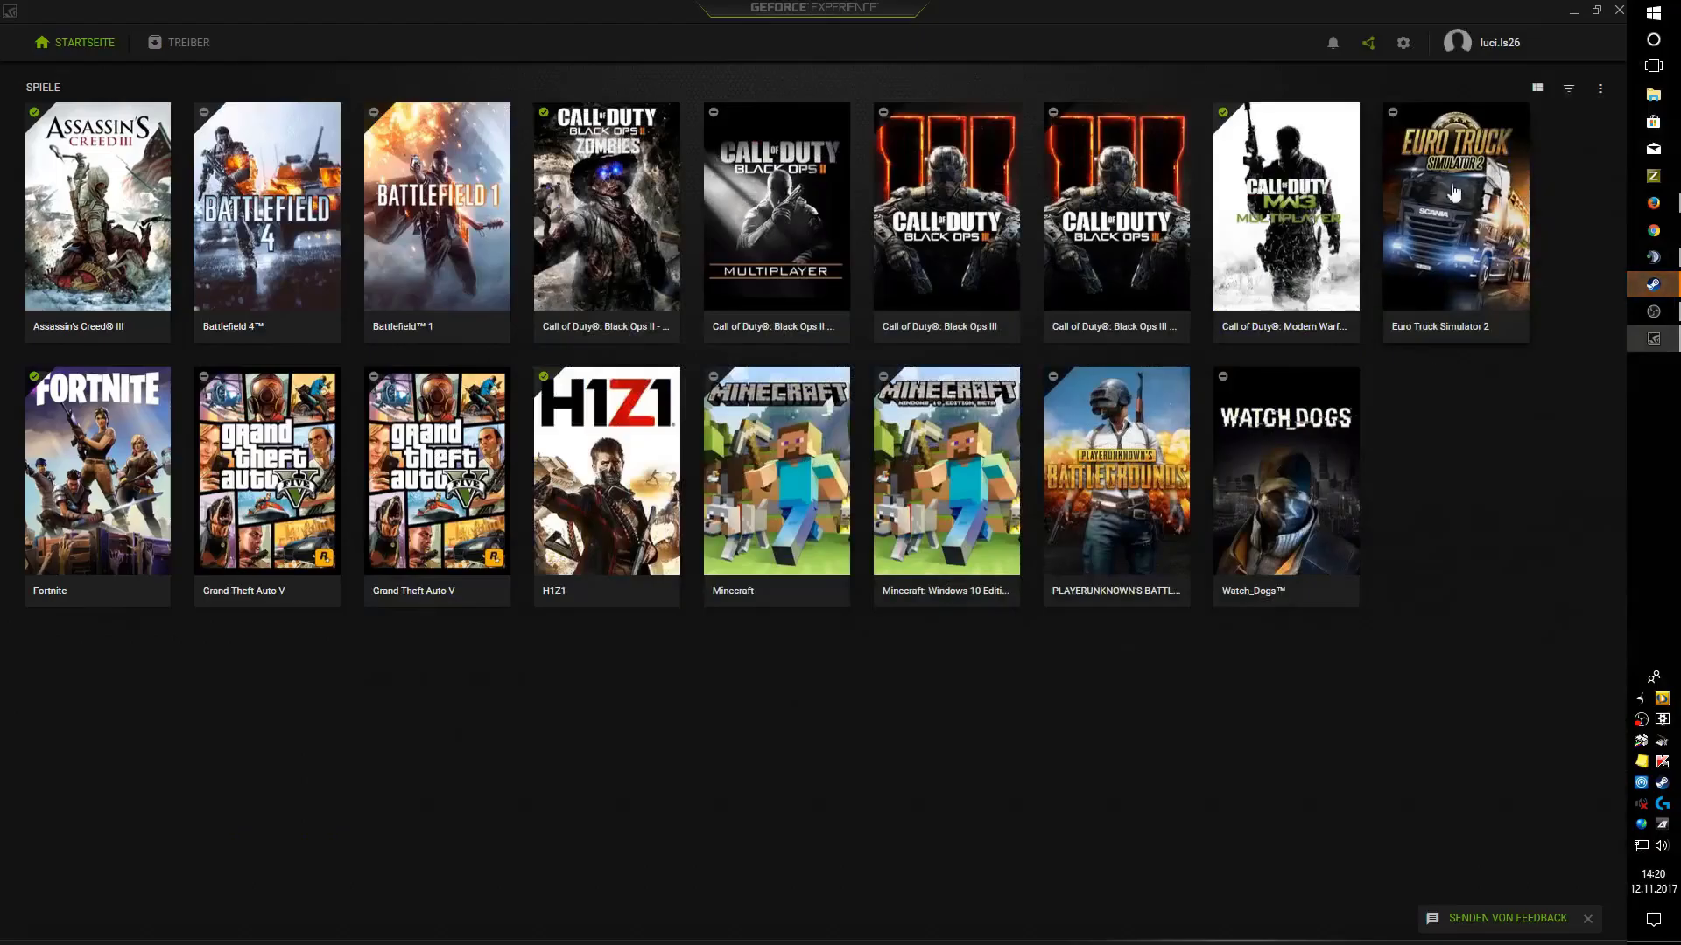
click(1402, 50)
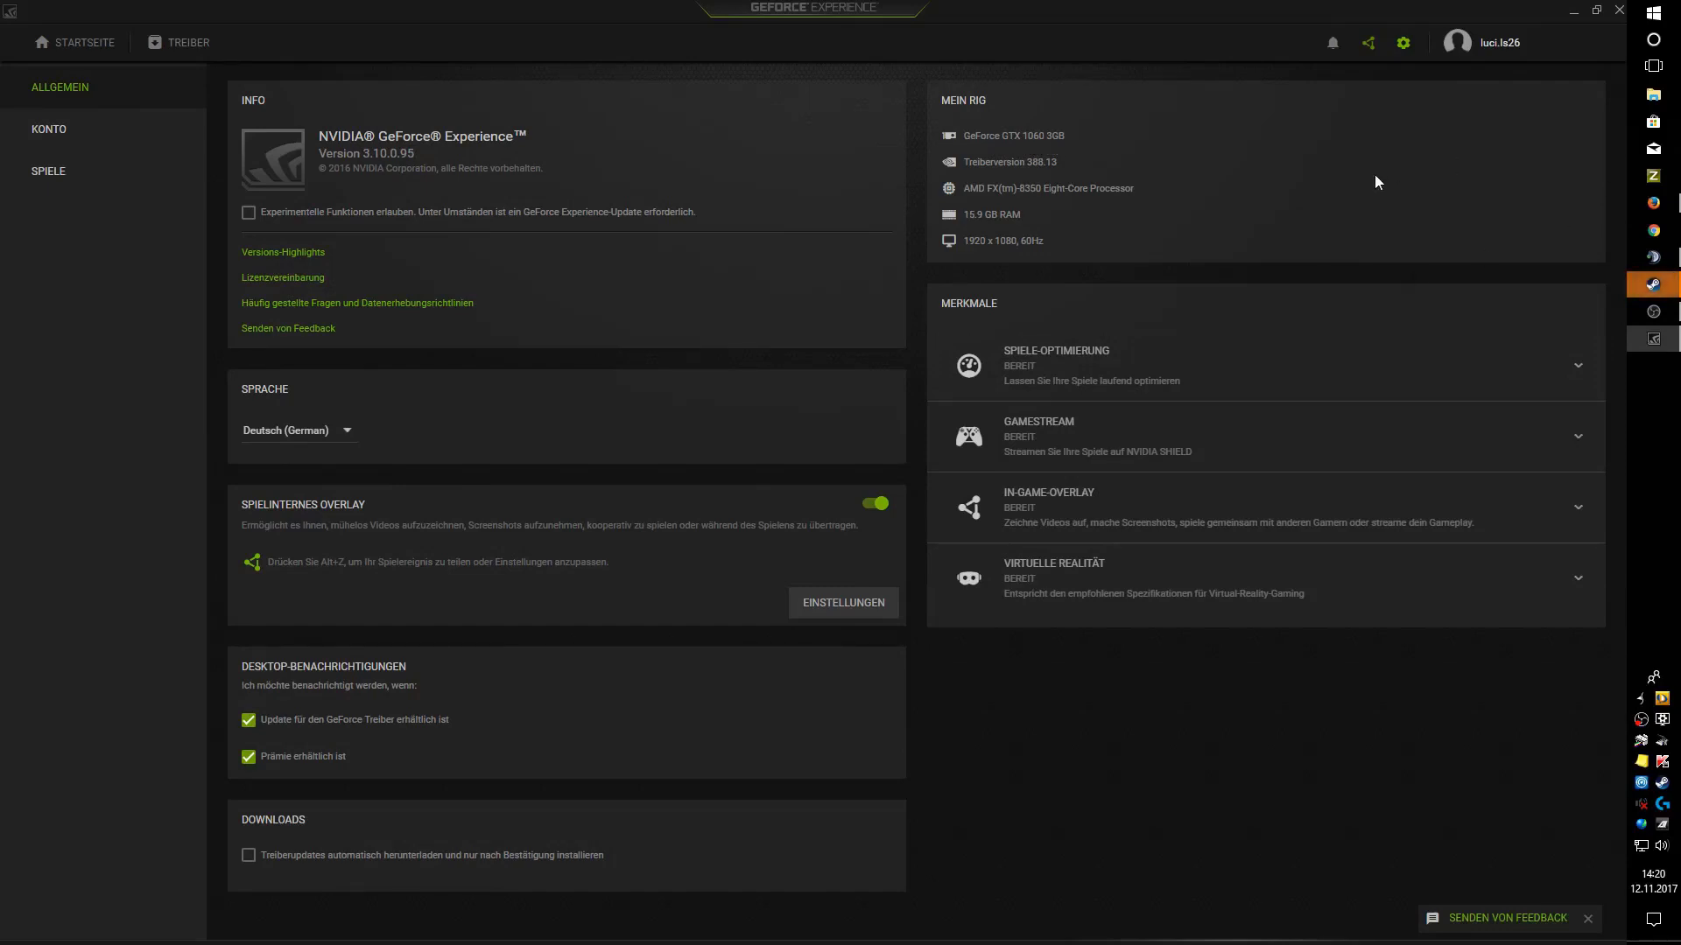
key(alt+z)
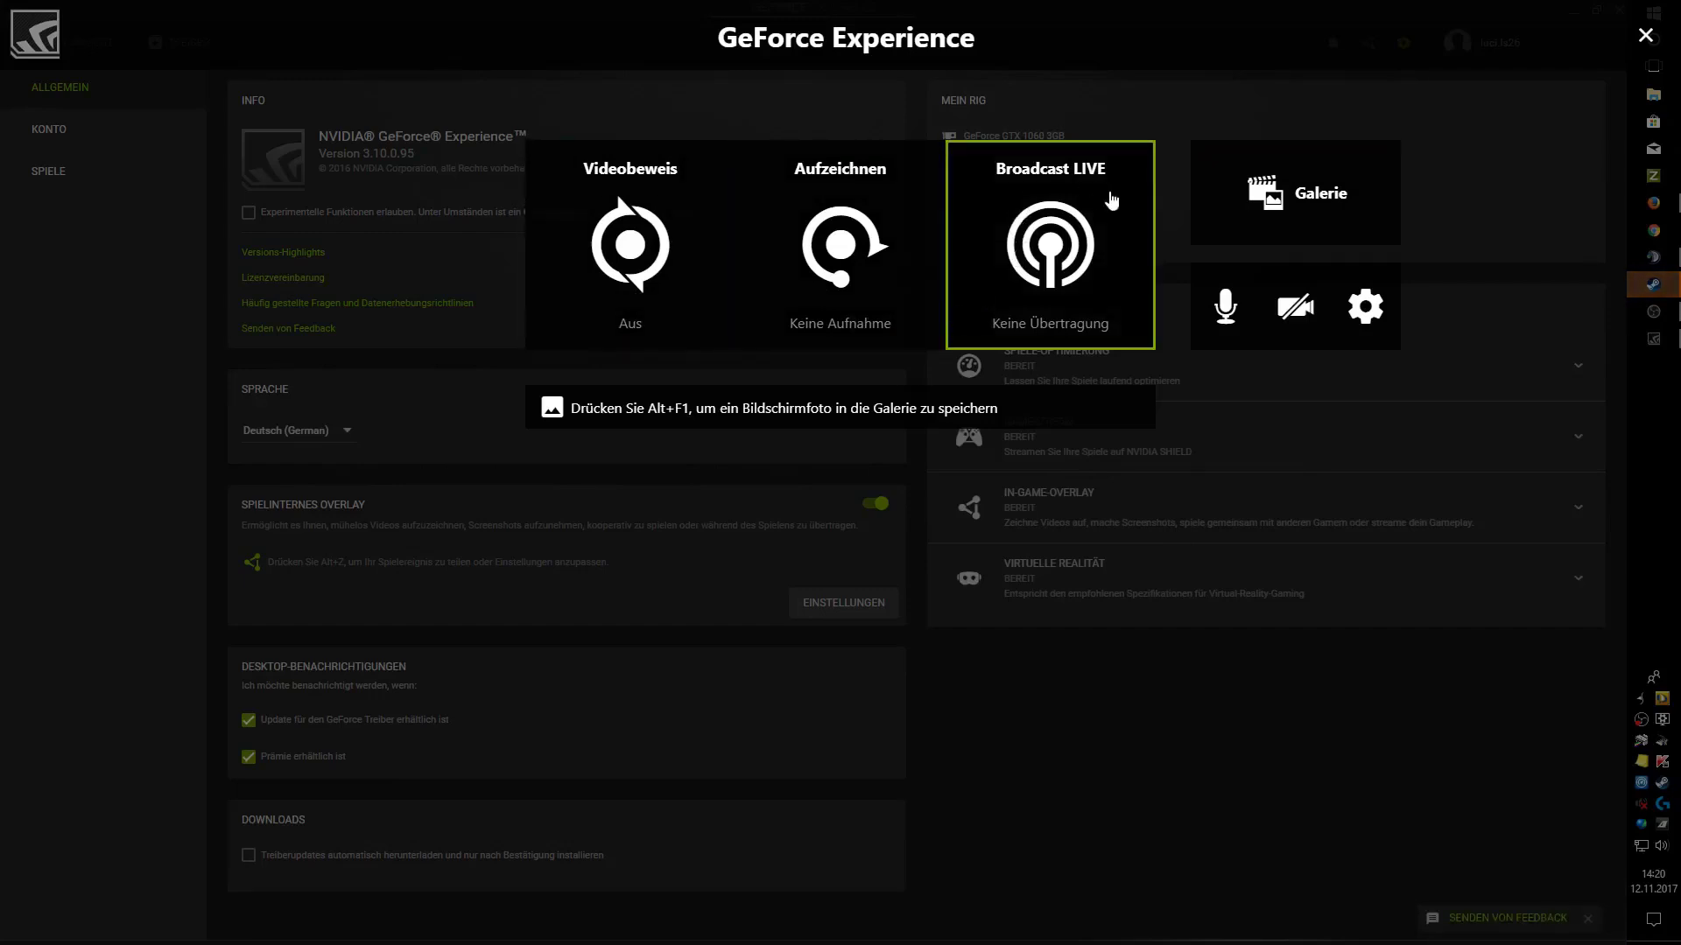
Check the desktop capture option under Datenschutzkontrolle in the overlay settings and return to the settings list
click(1357, 326)
scroll(737, 739, down, 2)
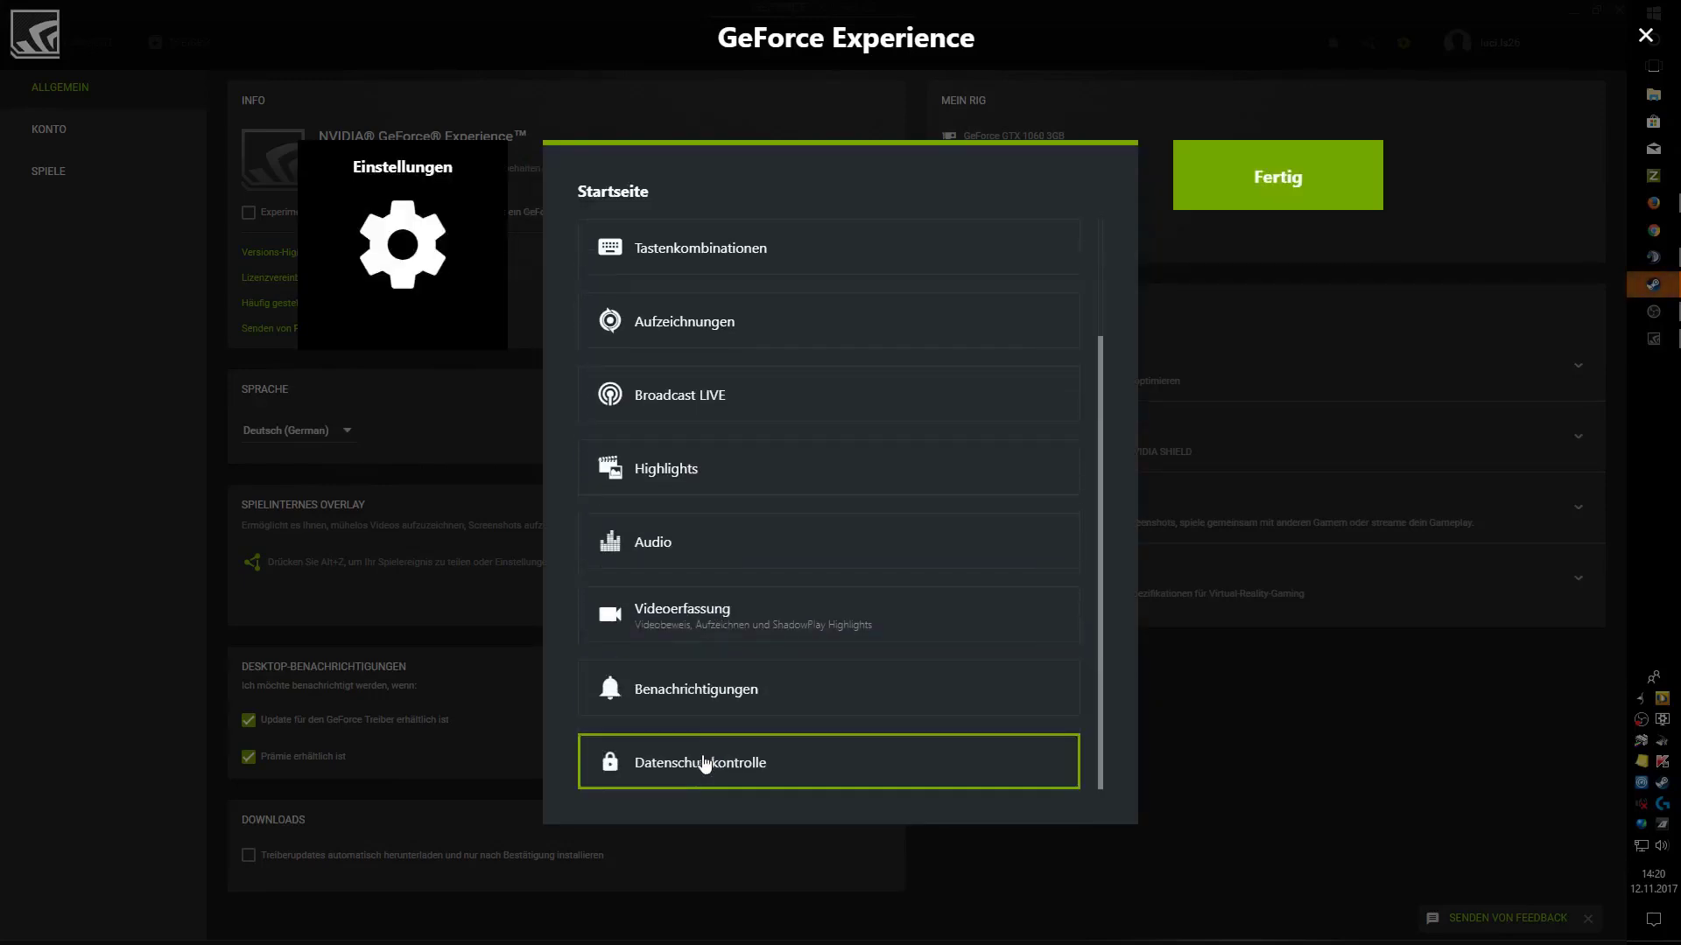
click(700, 771)
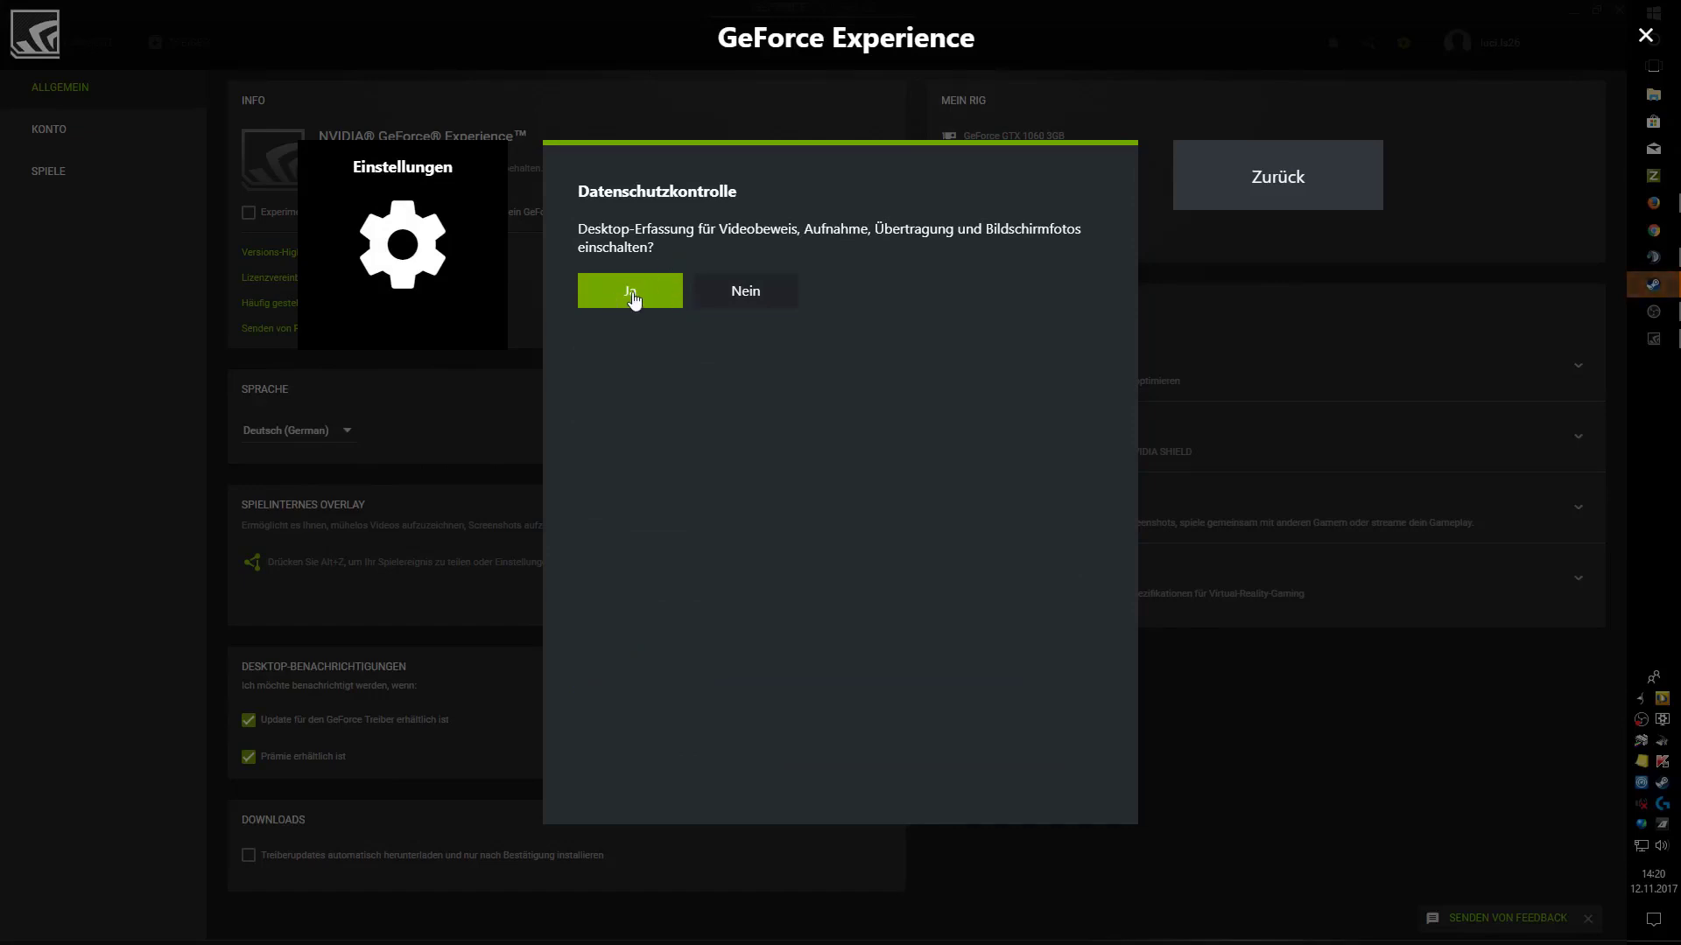
click(1213, 202)
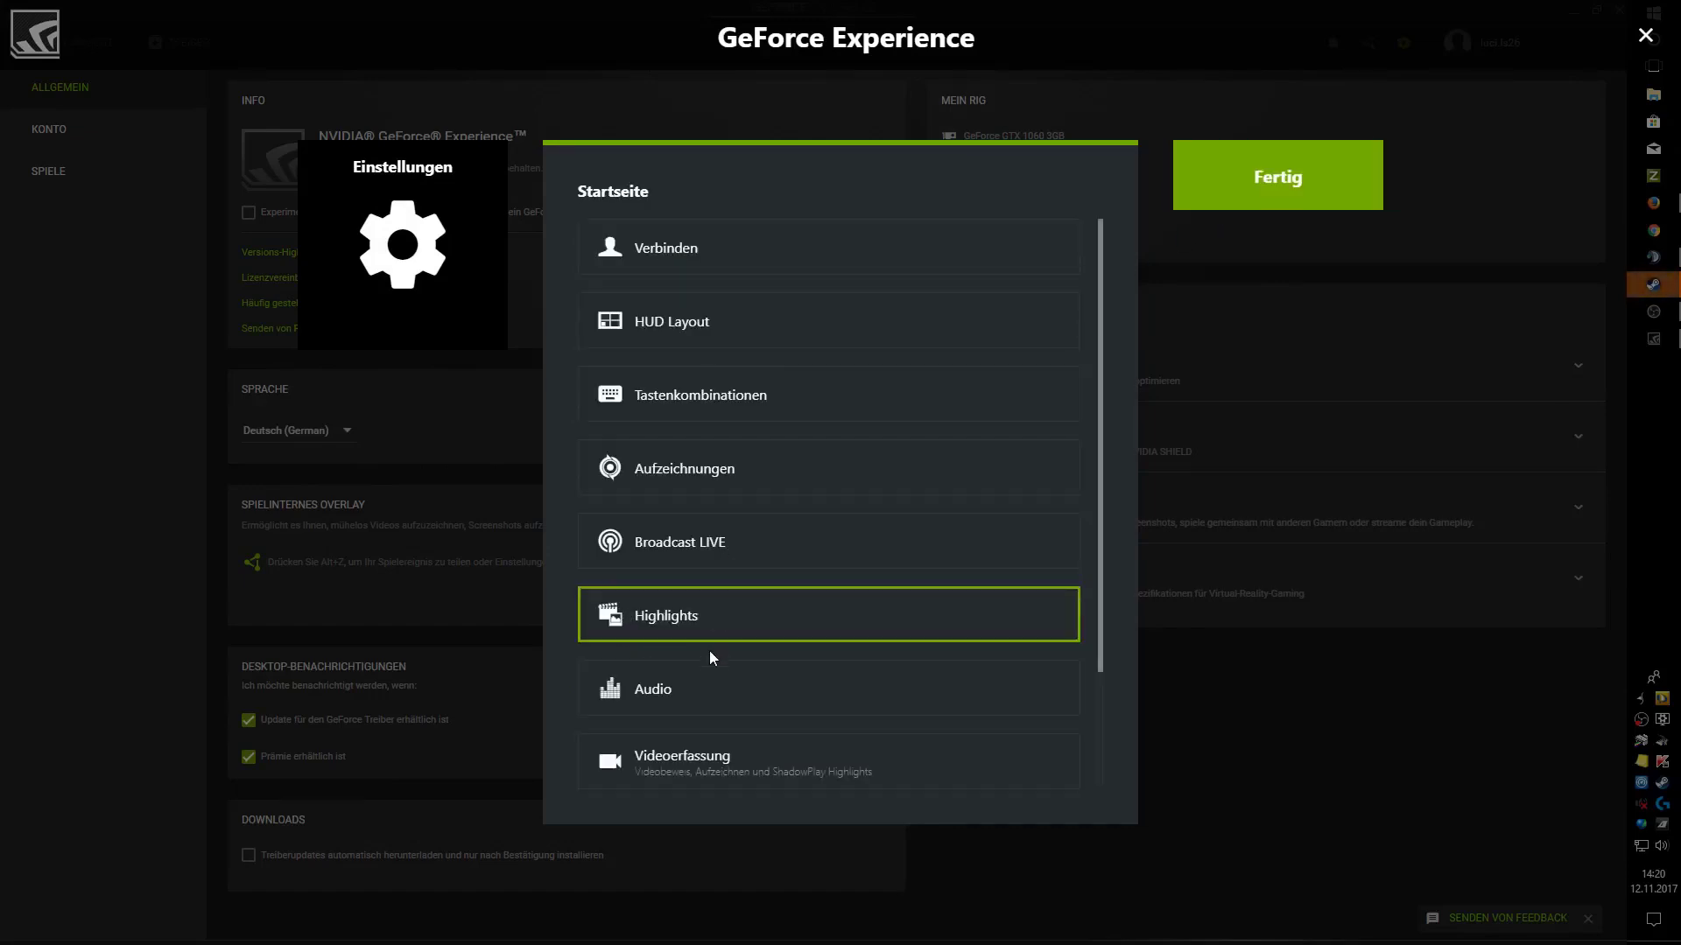
Review the connected streaming accounts under Verbinden and the volume, microphone and track options under Audio
click(727, 252)
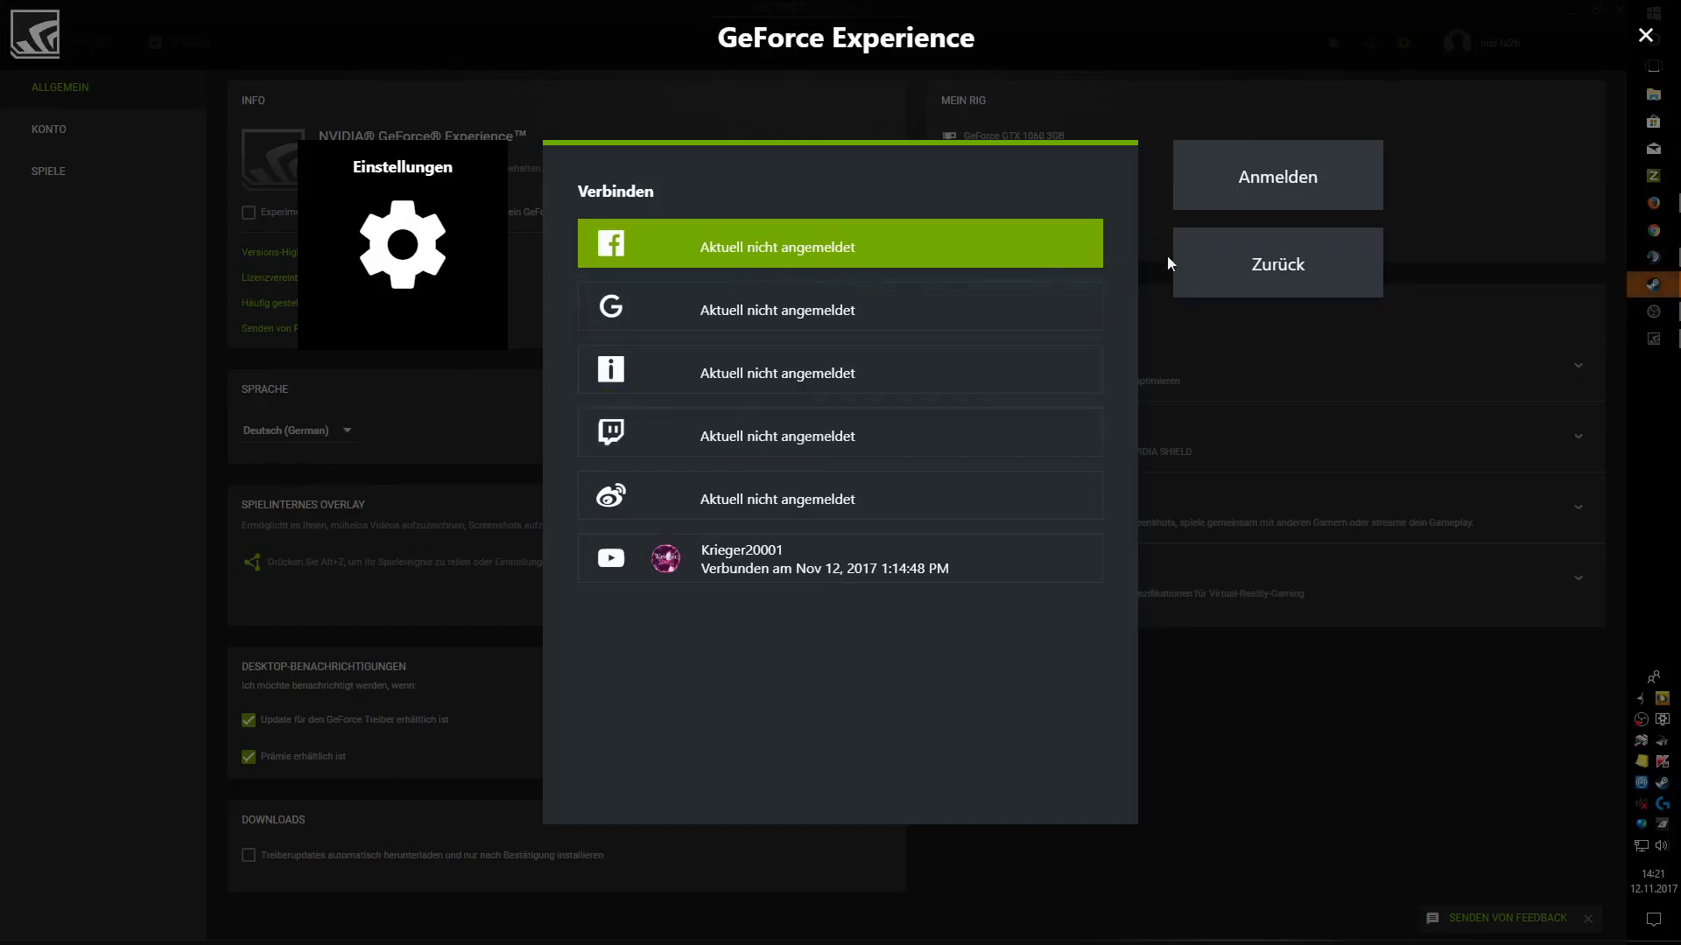
click(1267, 271)
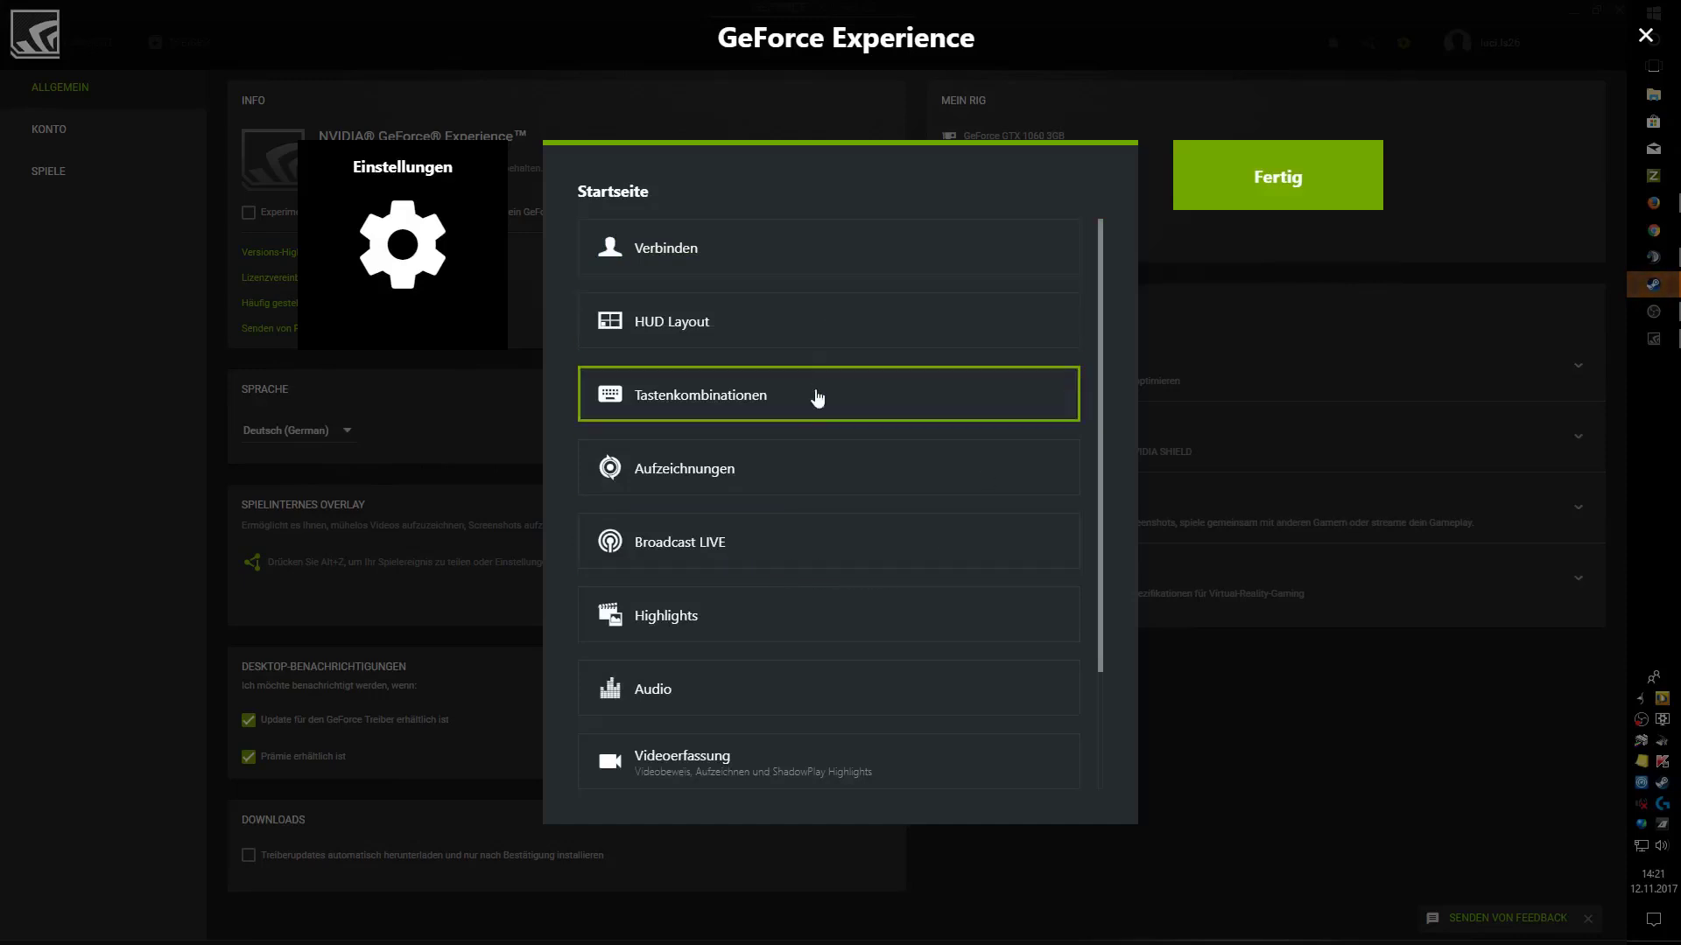
click(737, 692)
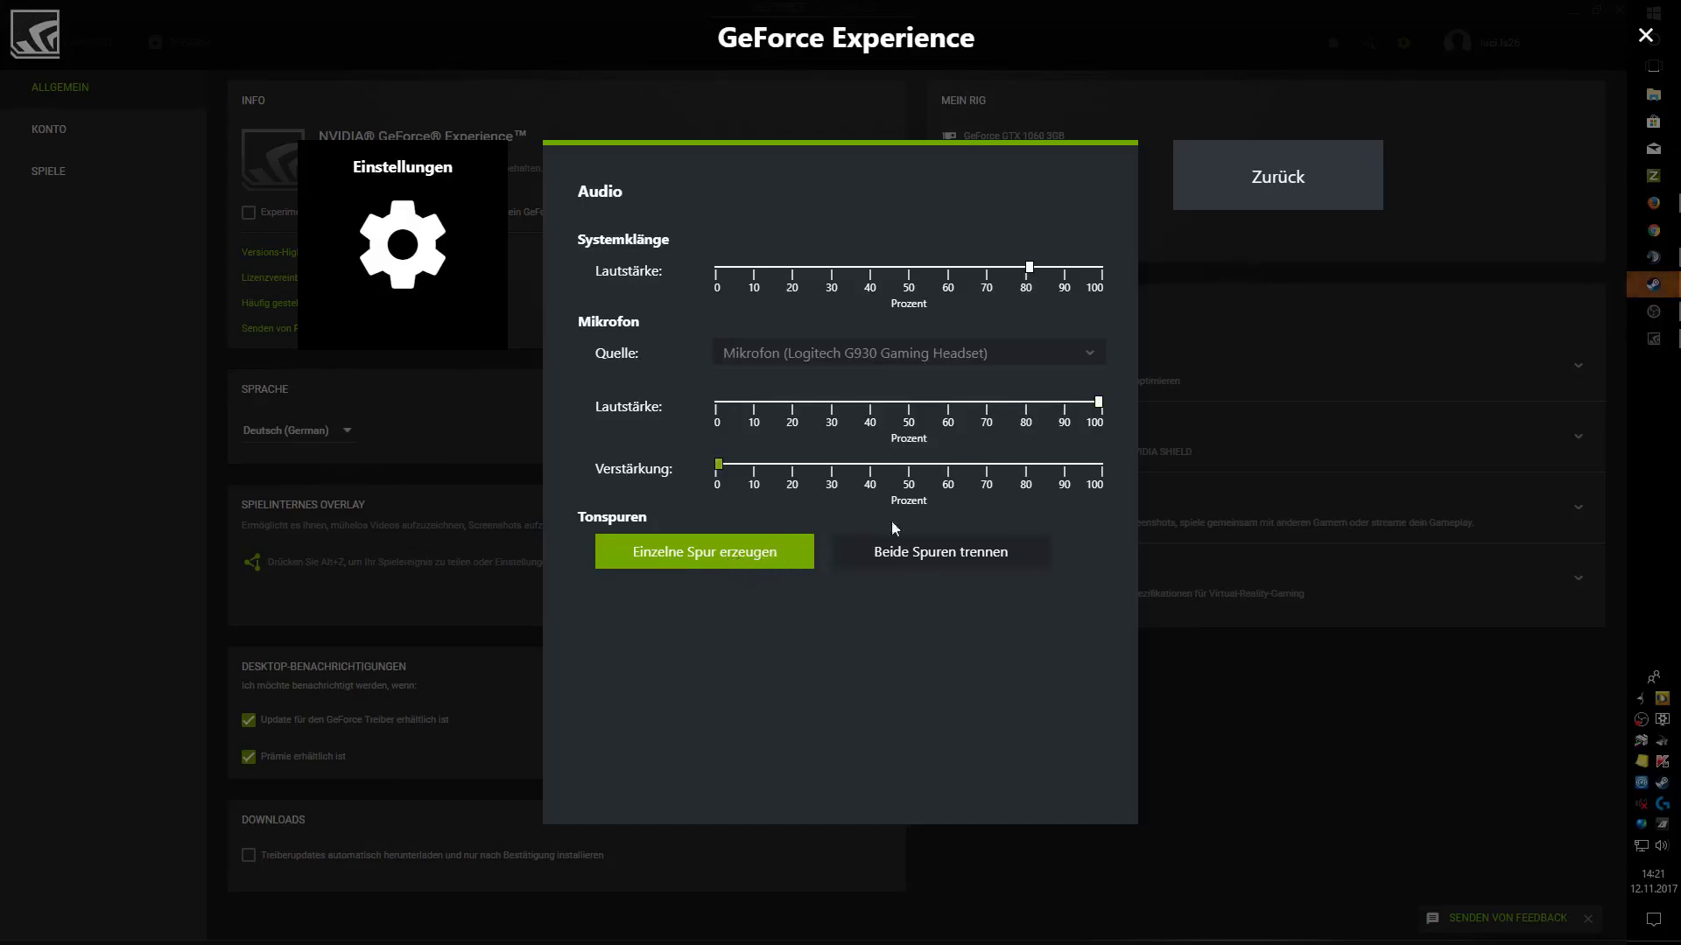
key(Escape)
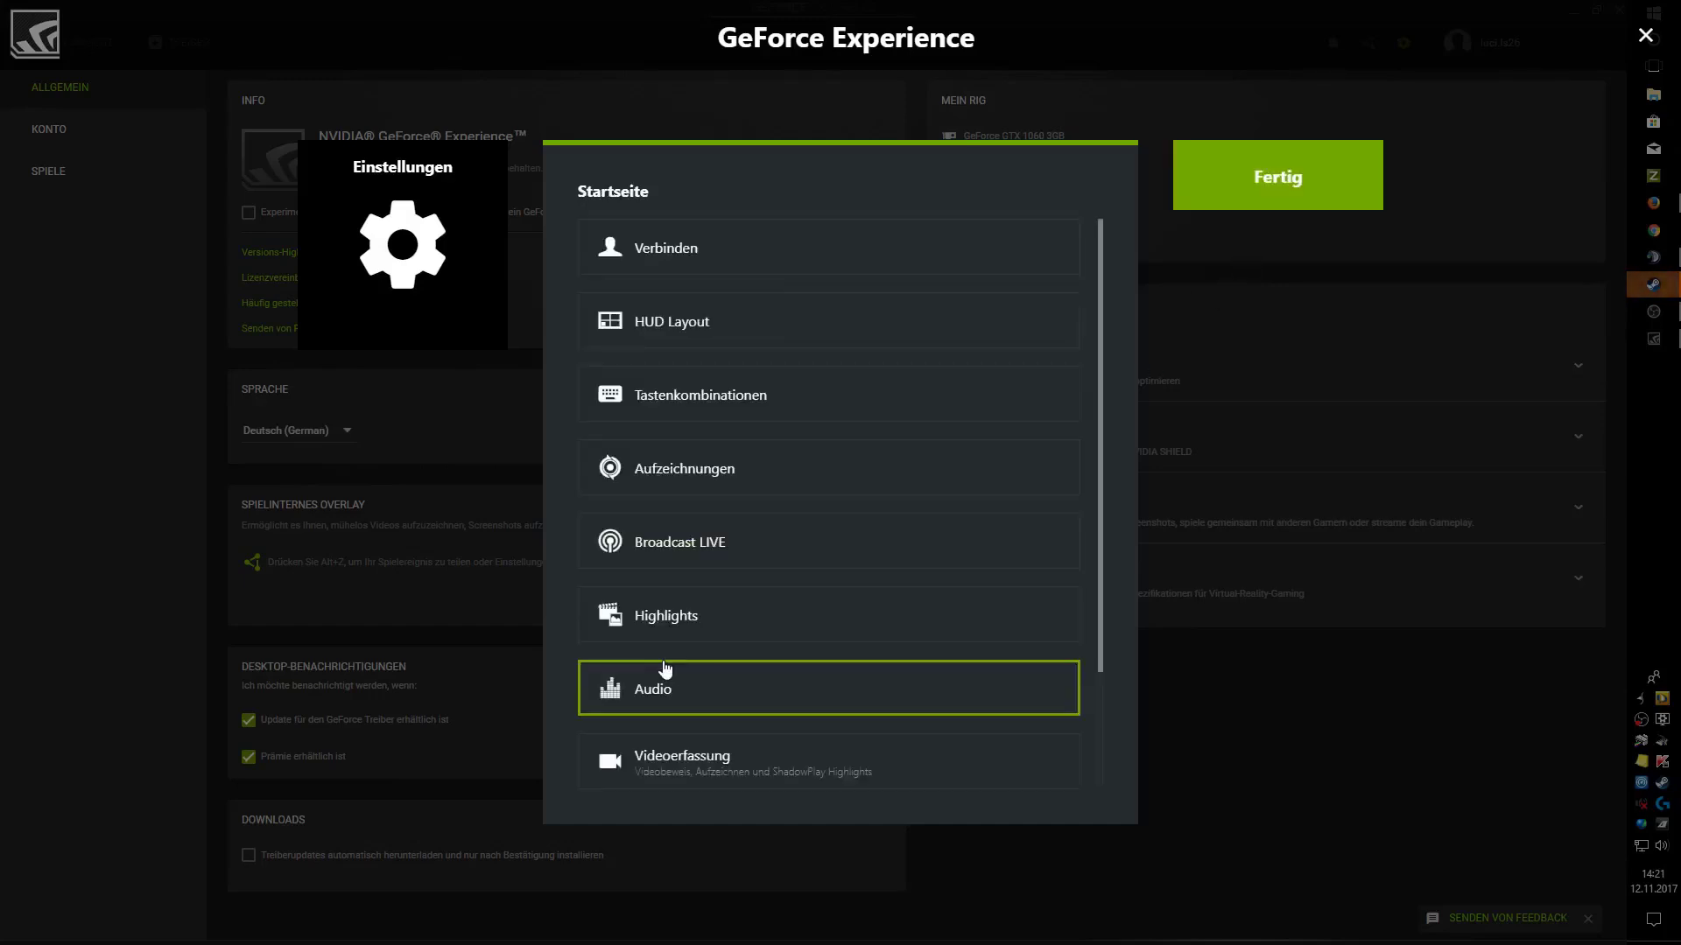
In the Broadcast LIVE settings, compare the Mittel, Hoch and Ultra quality presets and return to Benutzerdefiniert
click(693, 548)
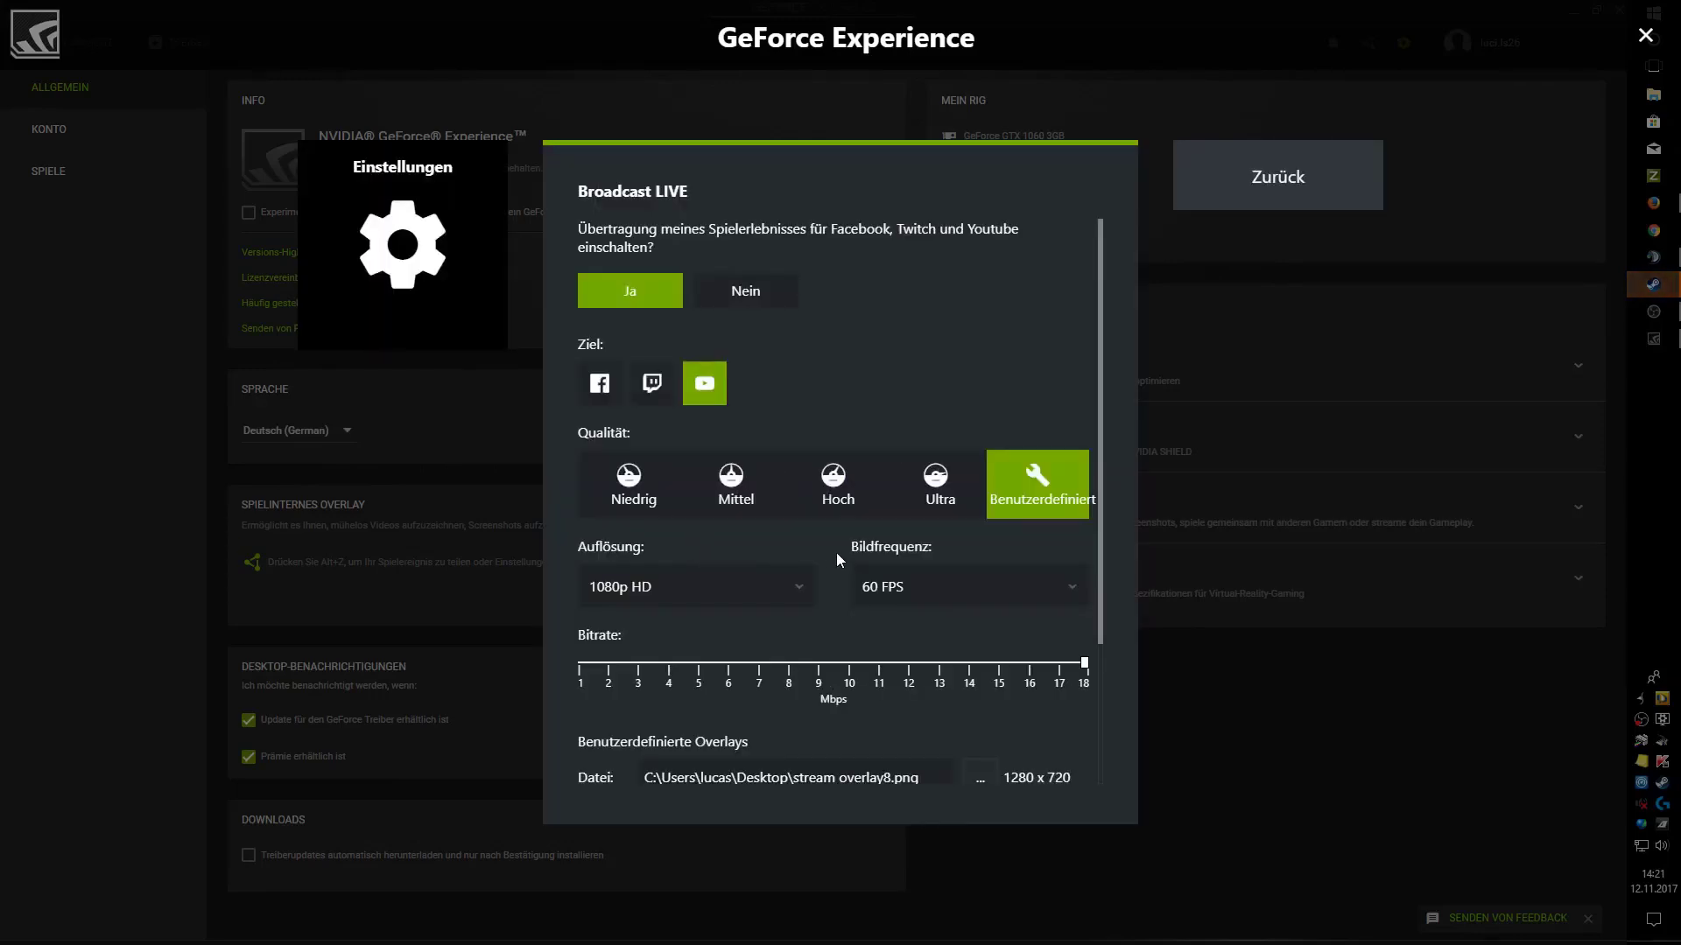
scroll(867, 637, down, 1)
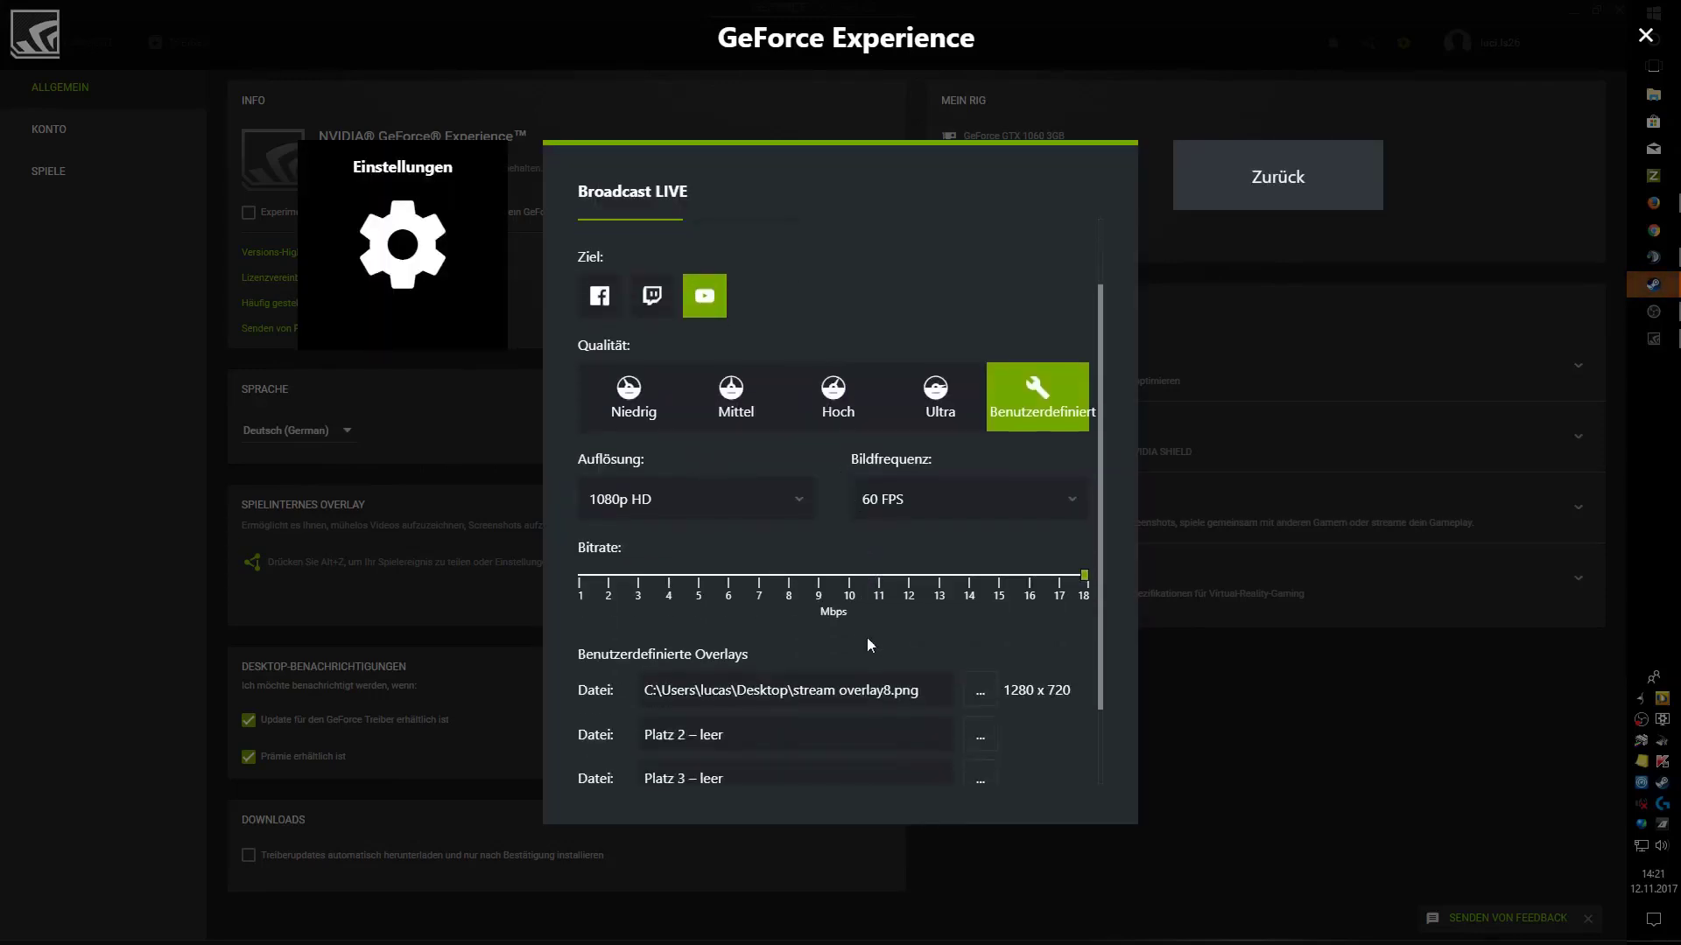
scroll(868, 639, up, 1)
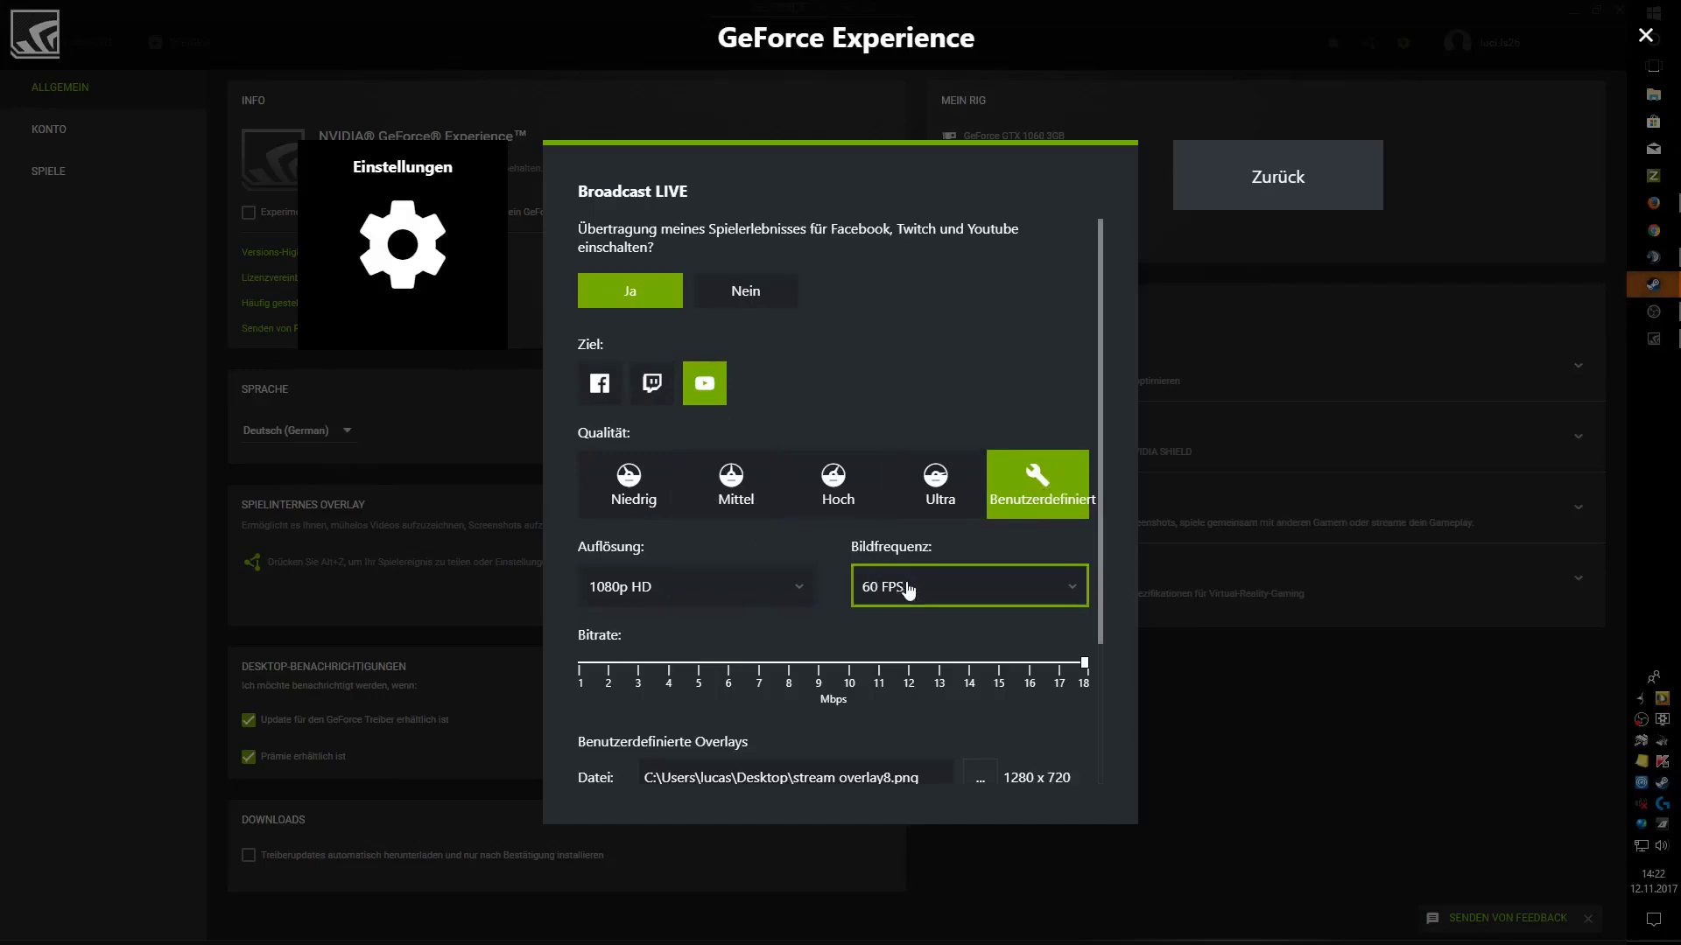
click(728, 503)
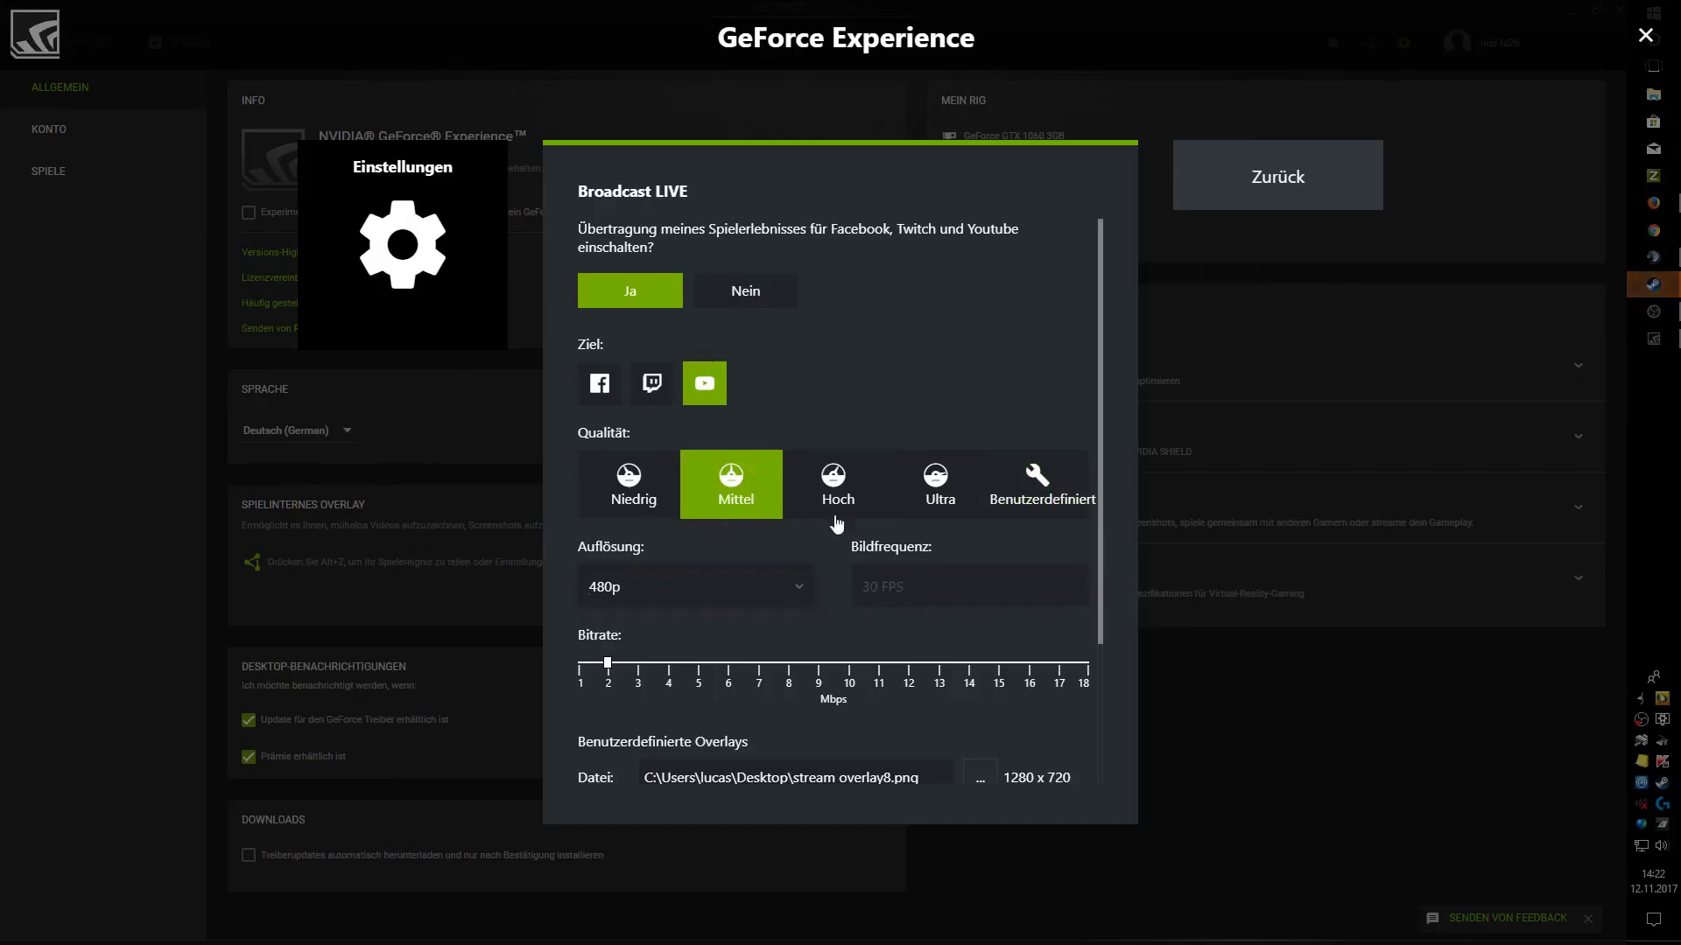
click(828, 506)
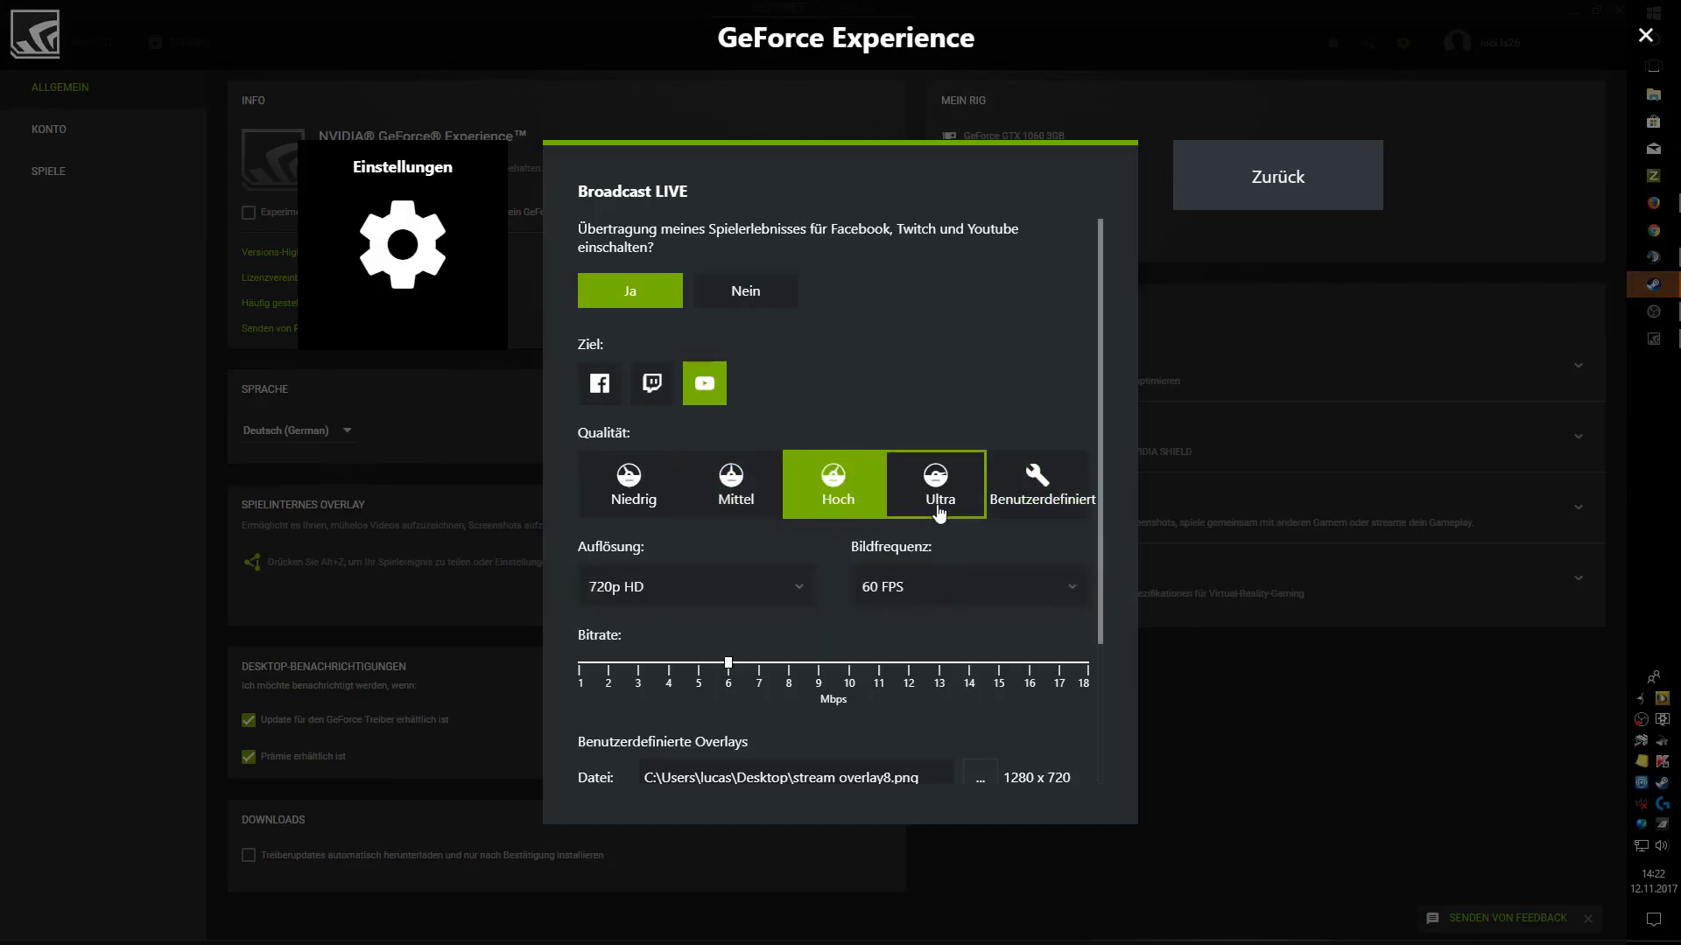
click(934, 489)
click(1036, 486)
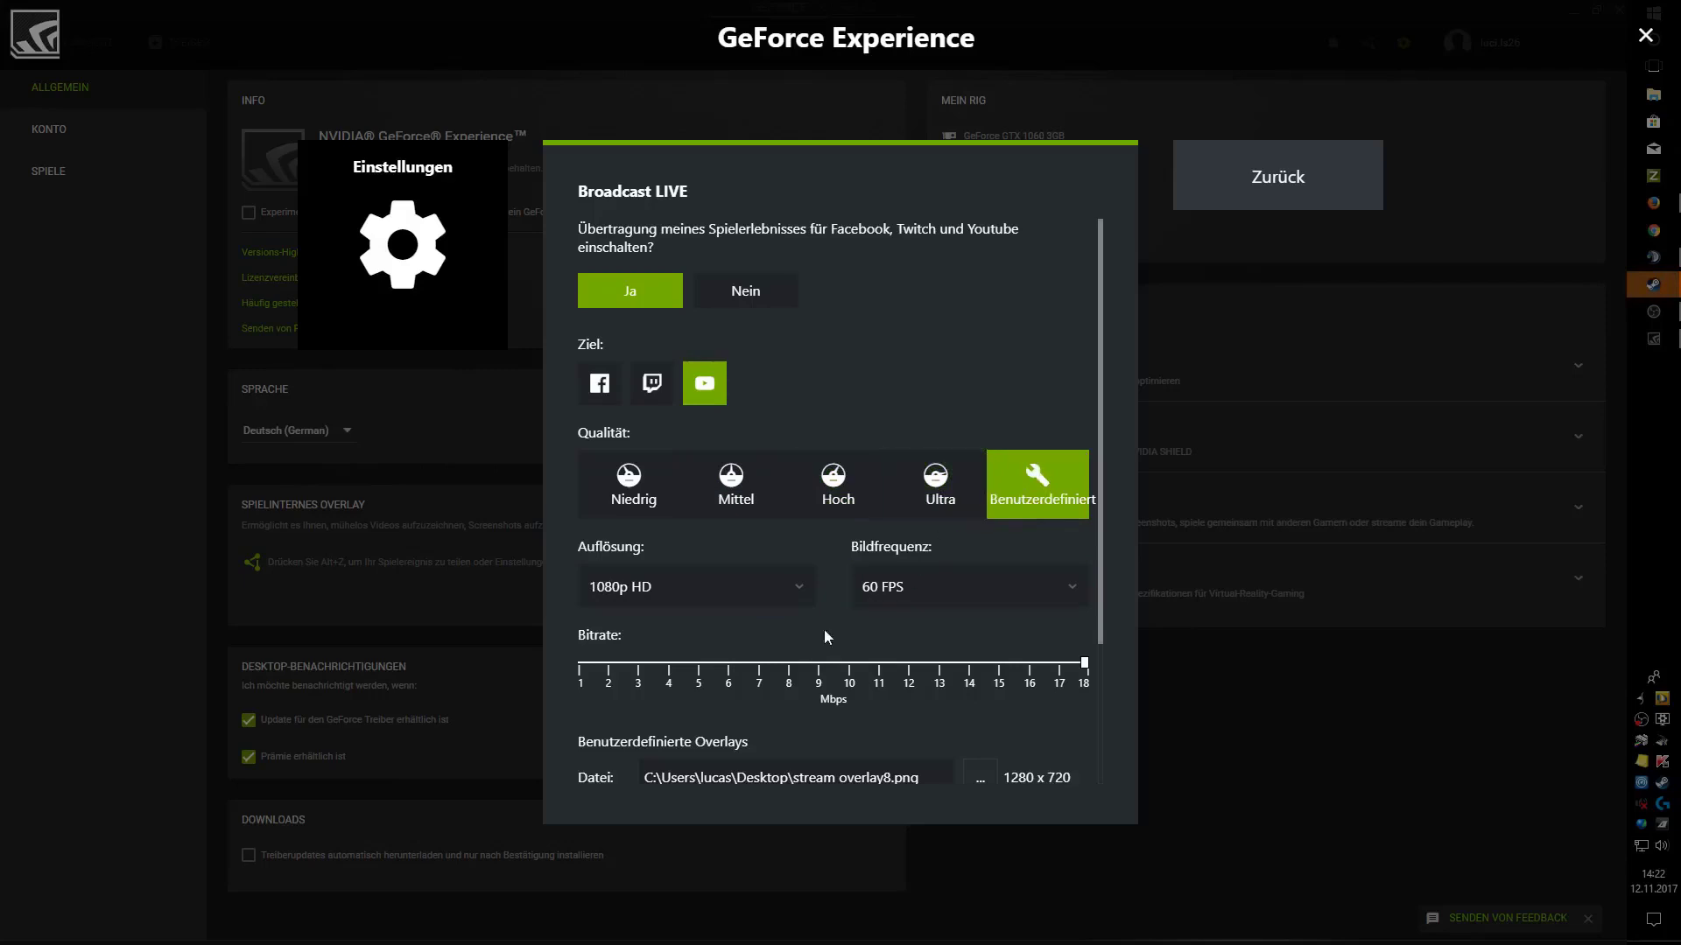
Try a lower bitrate for the custom broadcast quality and restore it to 18 Mbps
scroll(875, 595, down, 2)
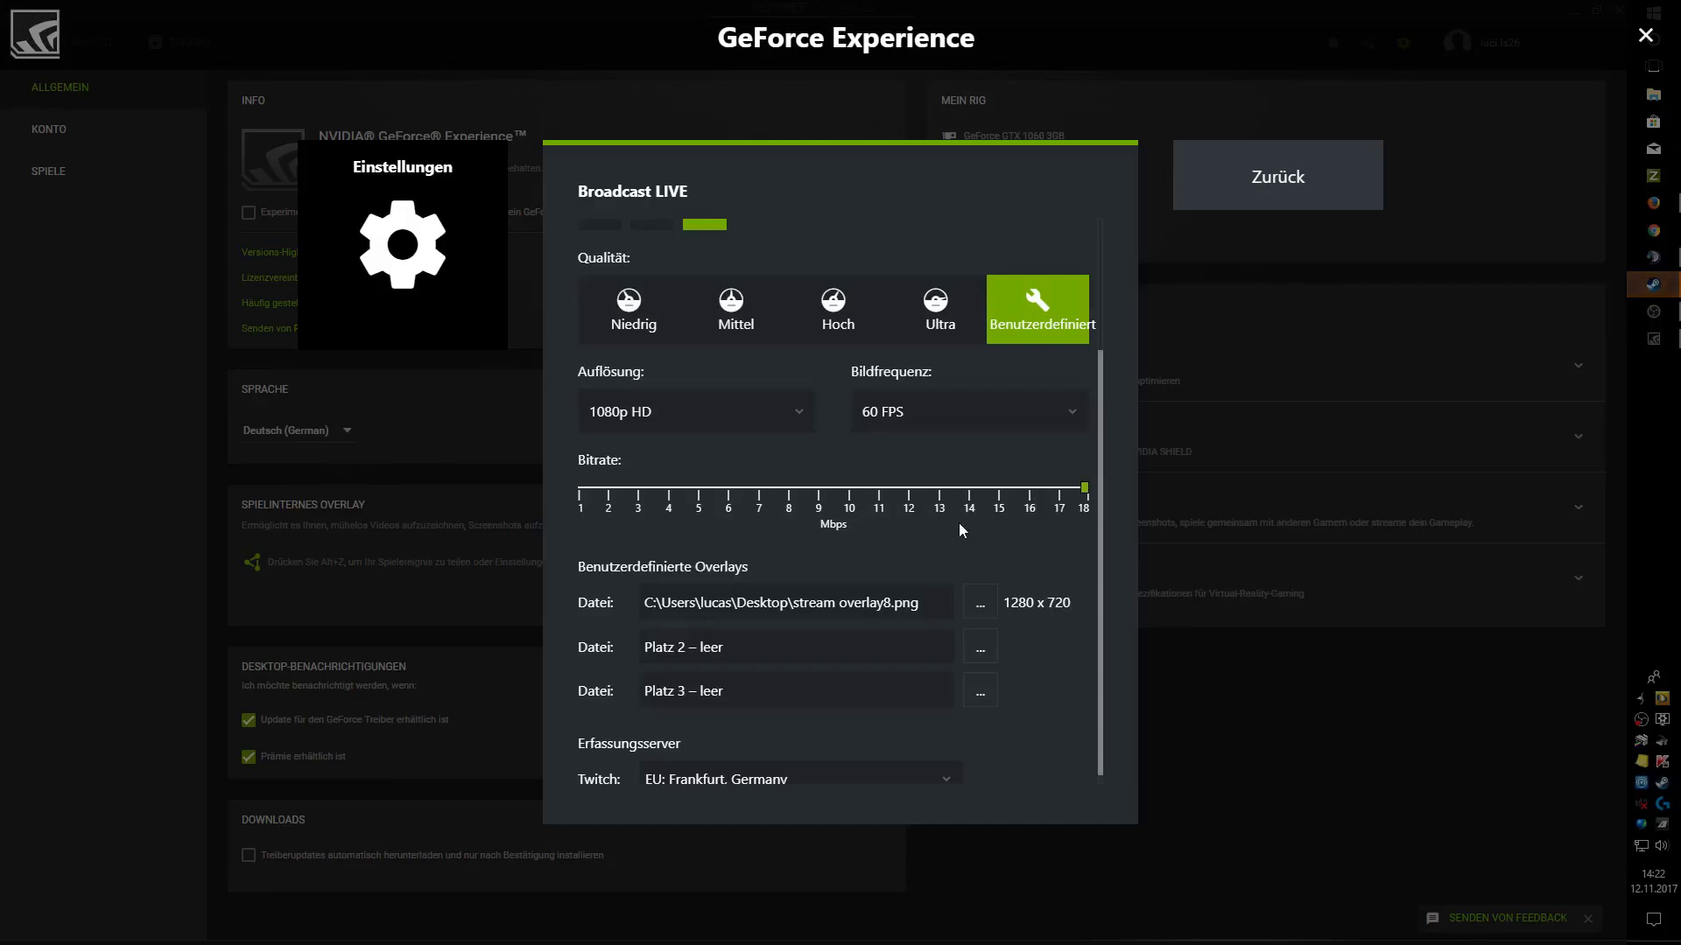
drag(1084, 498, 759, 490)
drag(1007, 499, 1084, 495)
click(1085, 487)
scroll(788, 578, down, 1)
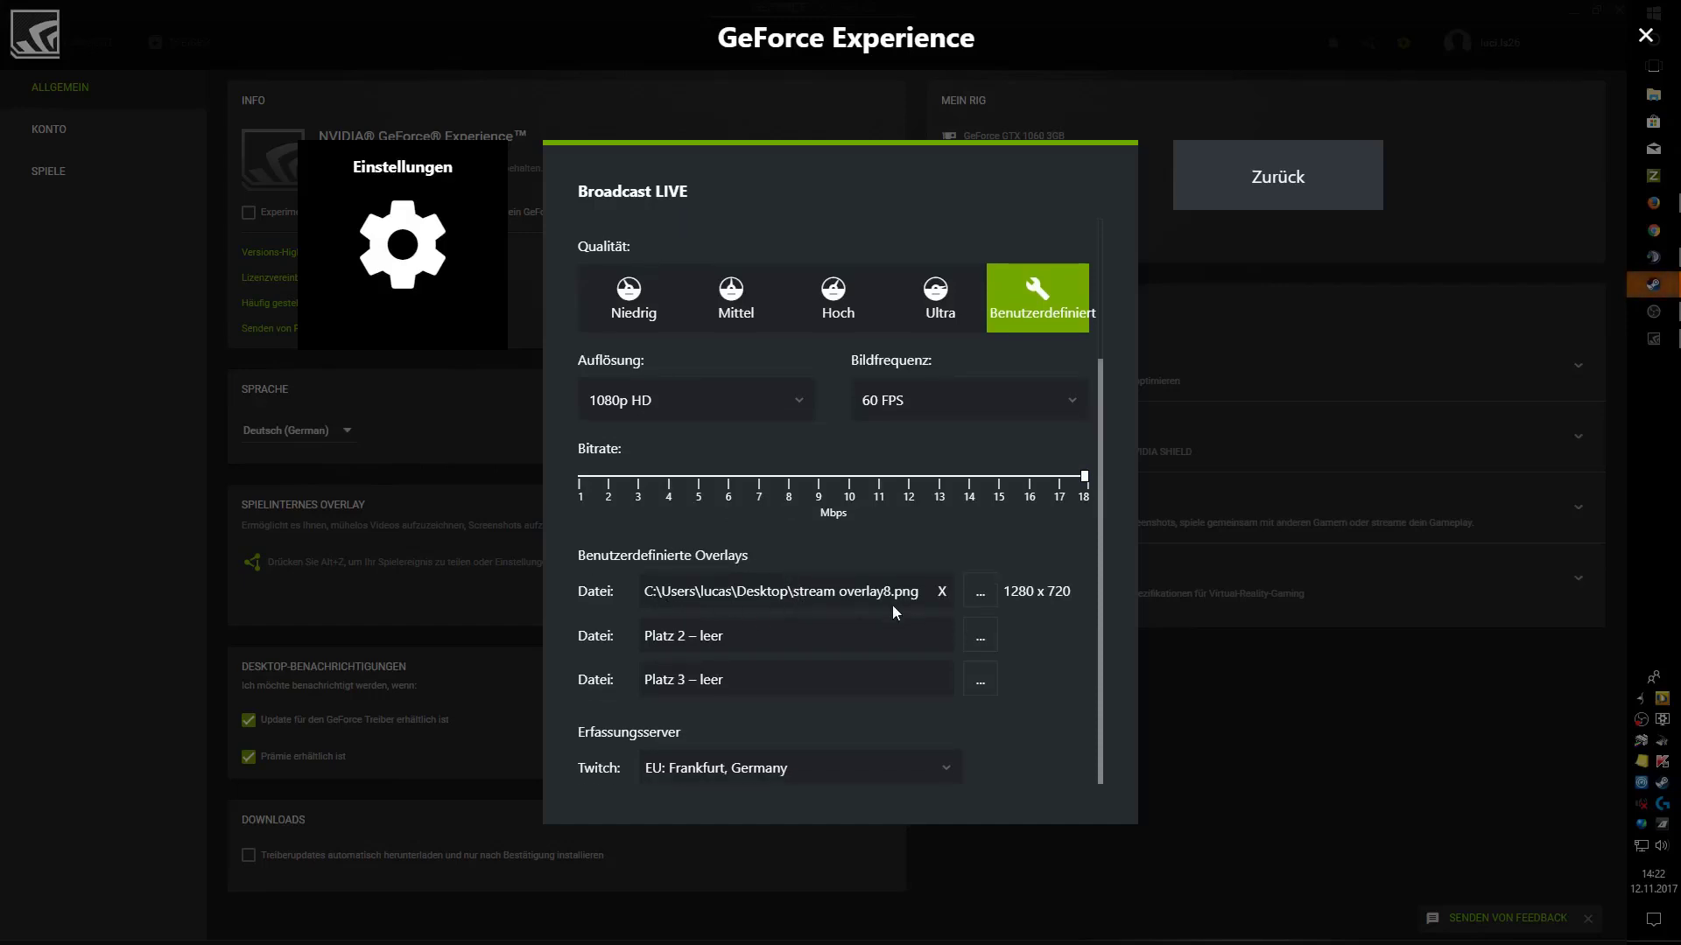
Leave the in-game overlay and view the custom overlay image stream overlay8.png in Fotos, closing it when done
click(1637, 35)
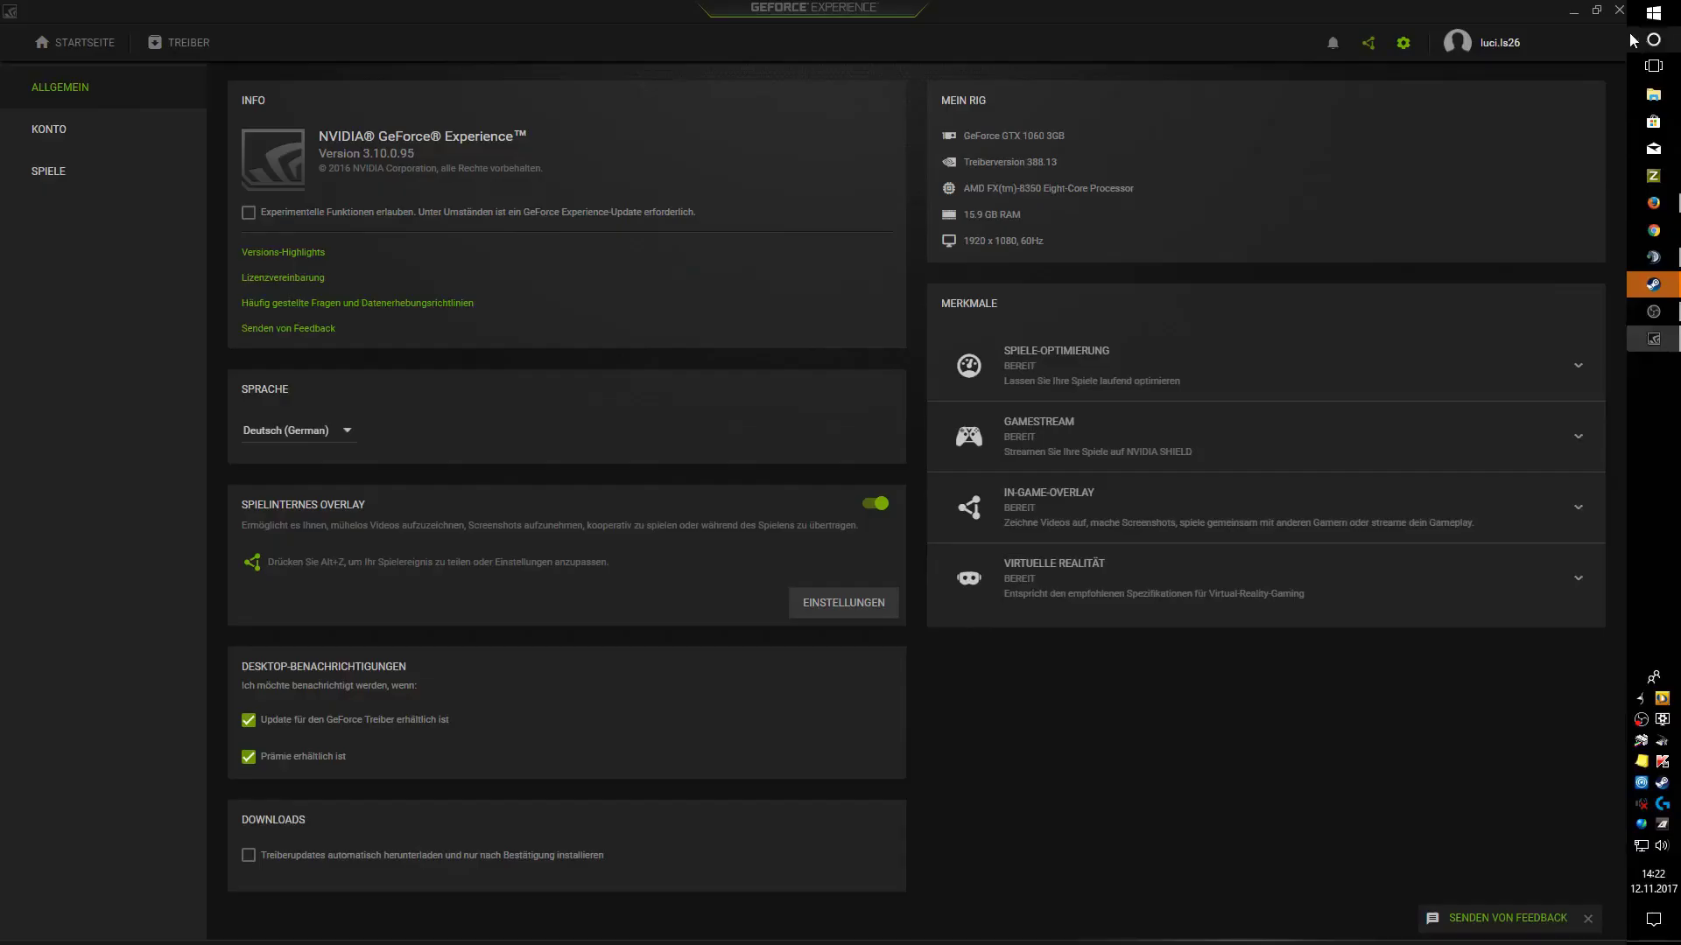
click(1596, 9)
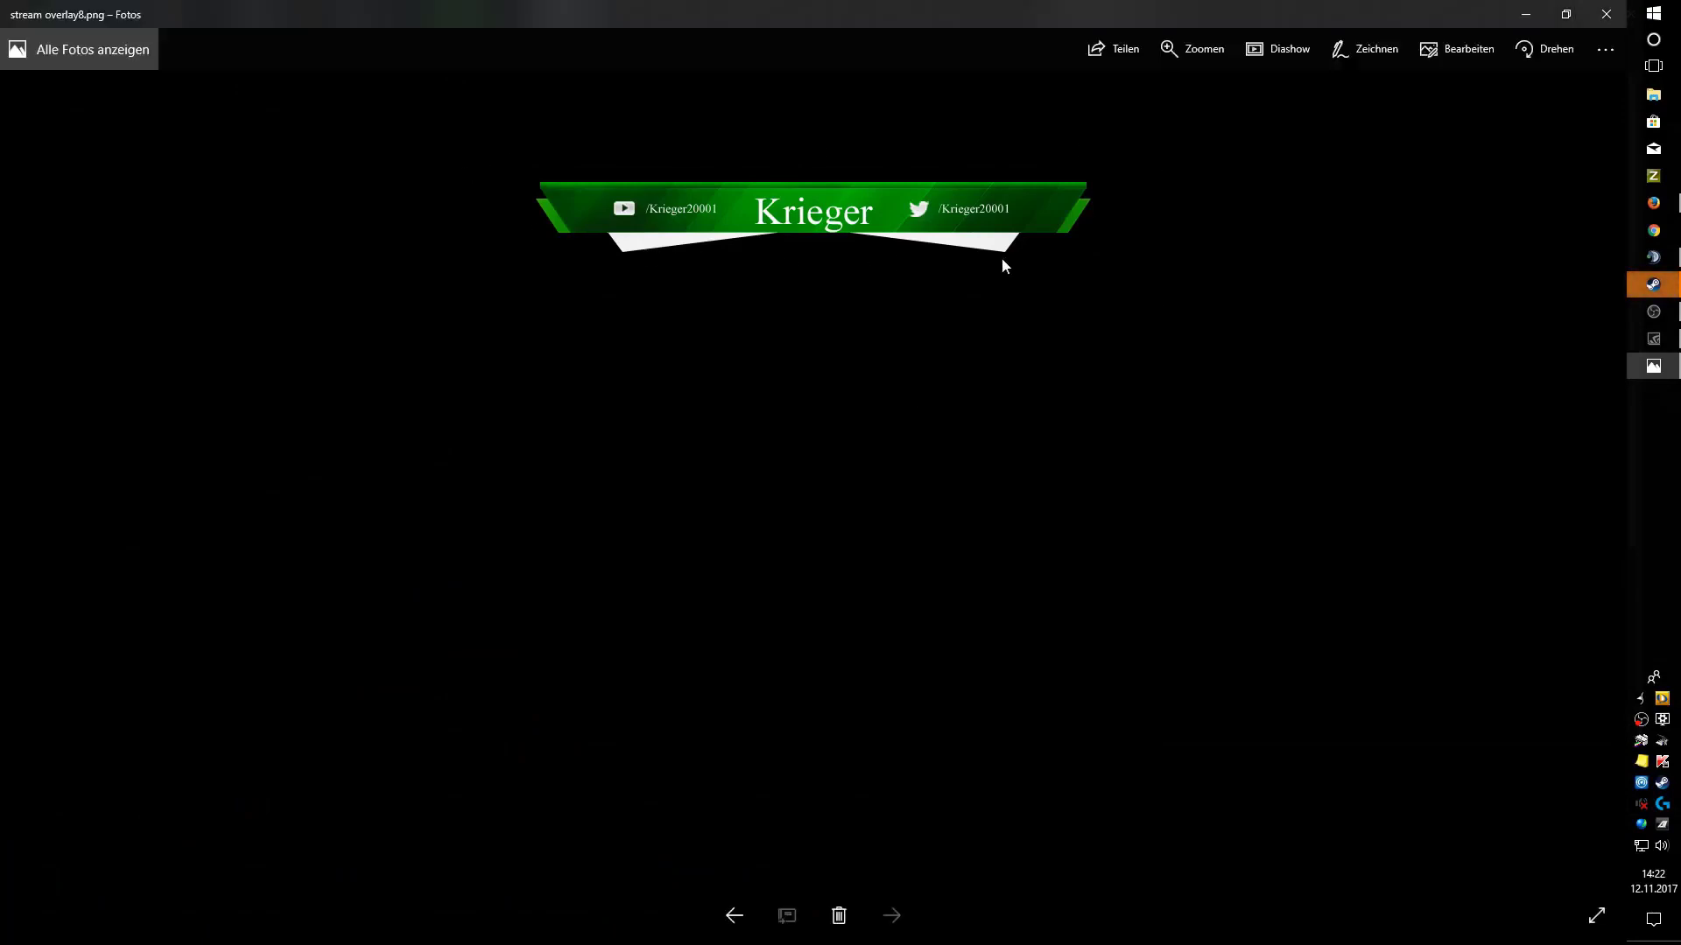
click(1609, 15)
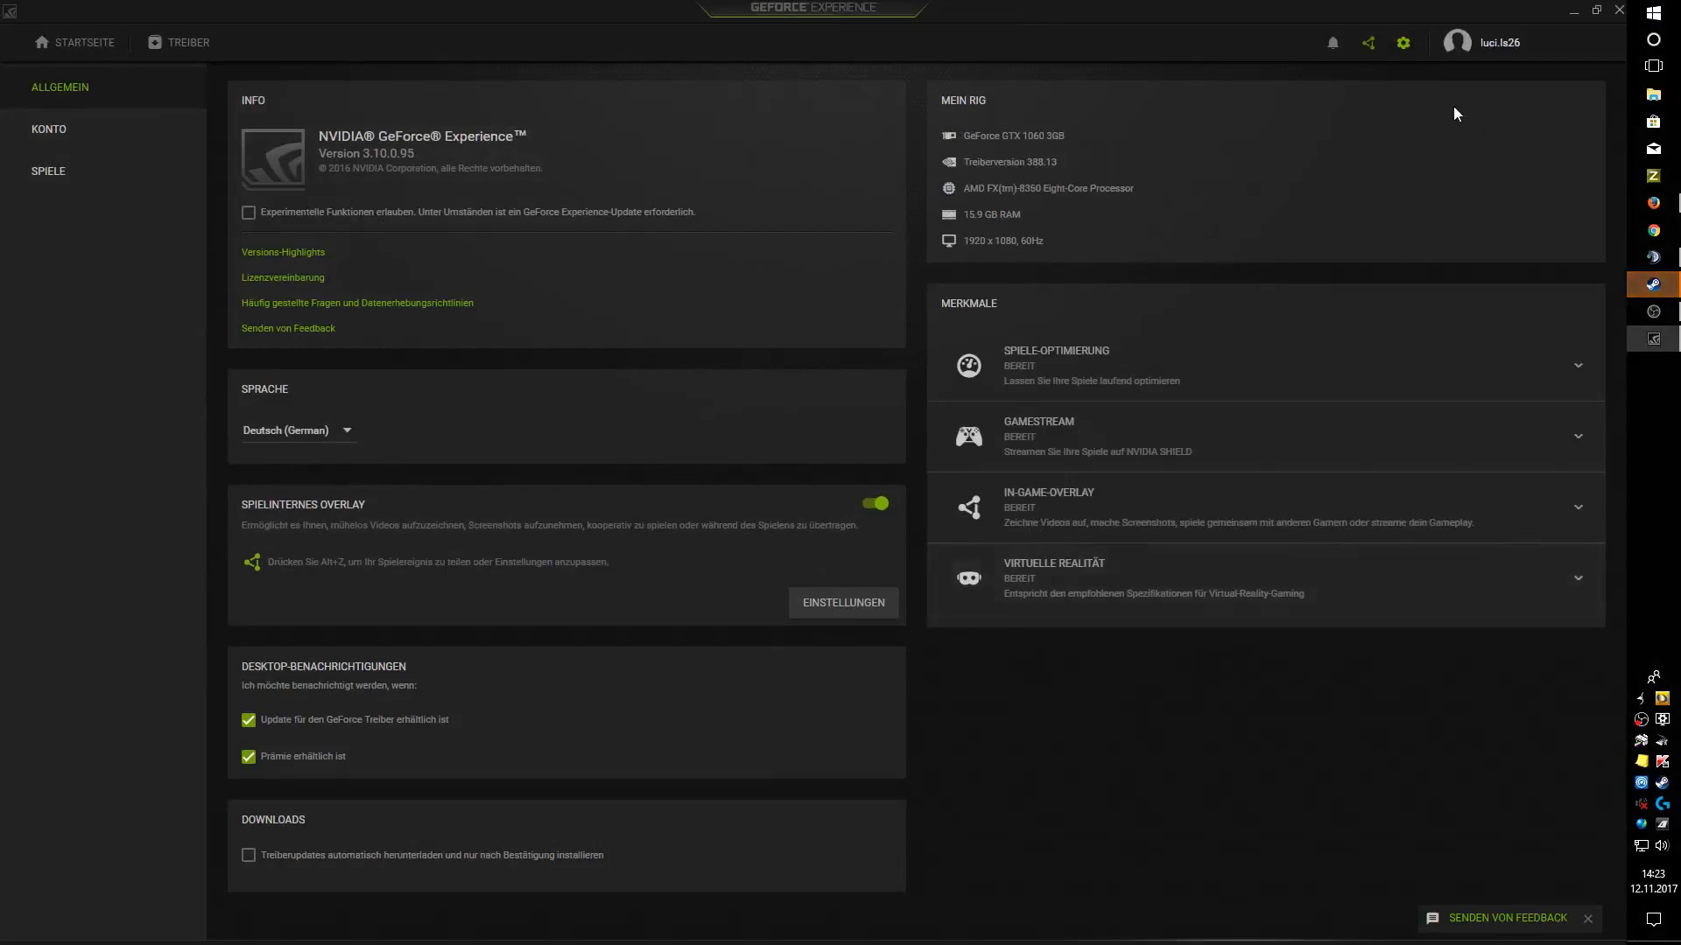
Reopen the in-game overlay settings and review the Tastenkombinationen for recording, broadcasting and custom overlays
key(alt+z)
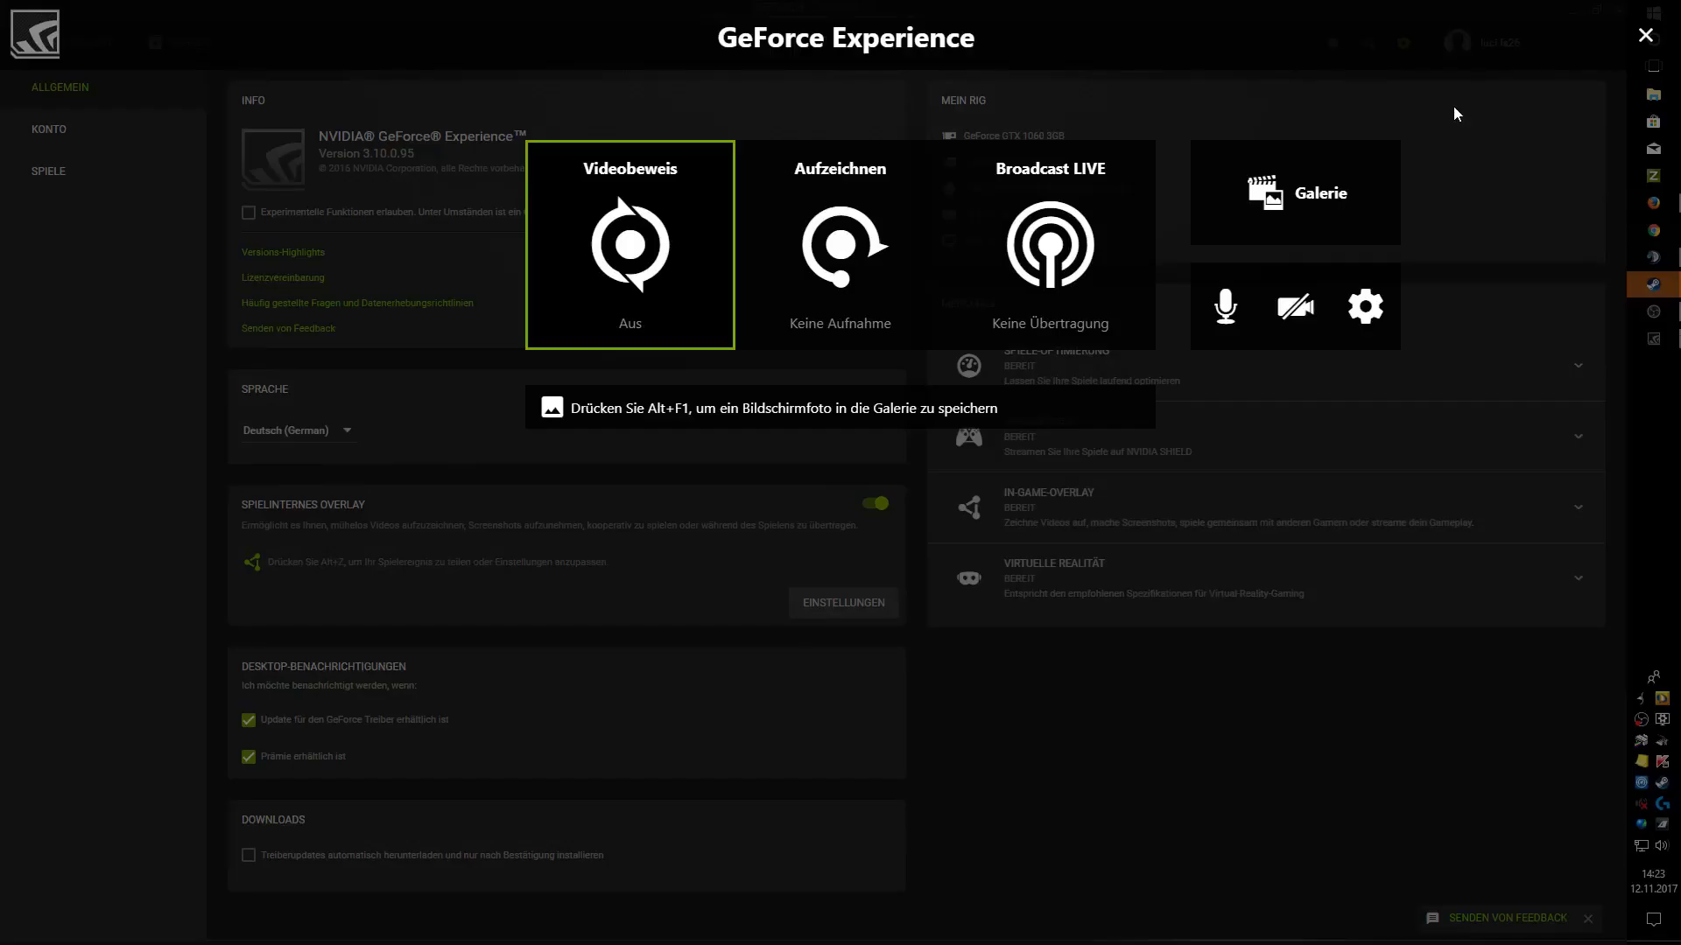
click(1365, 316)
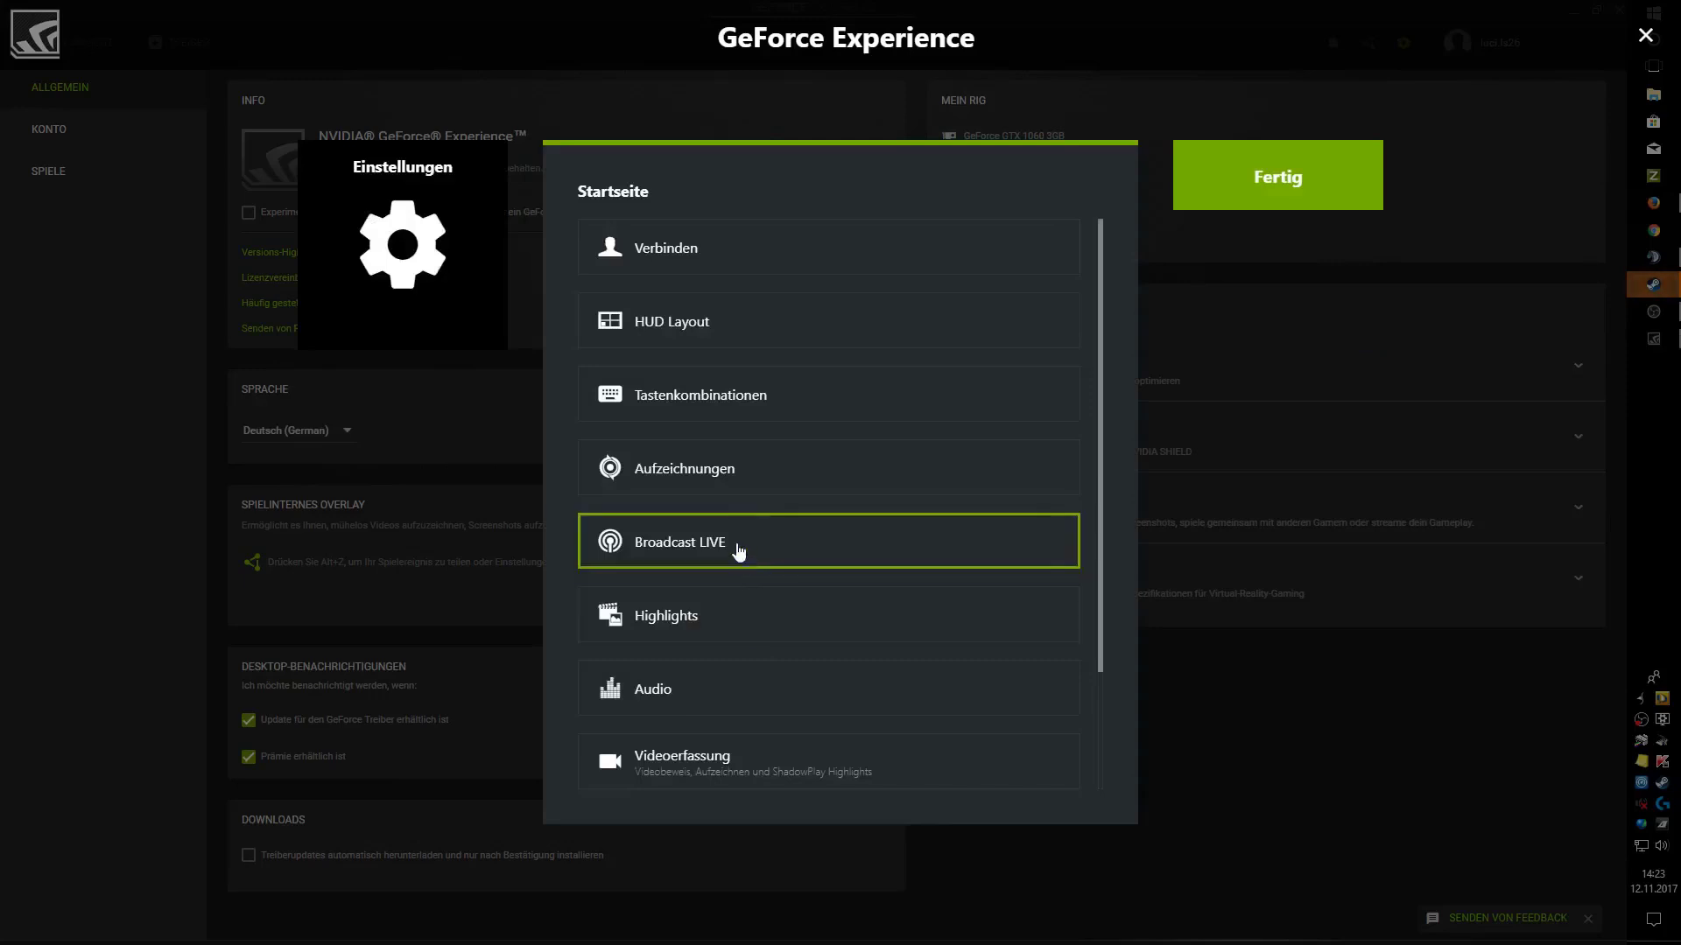
click(687, 398)
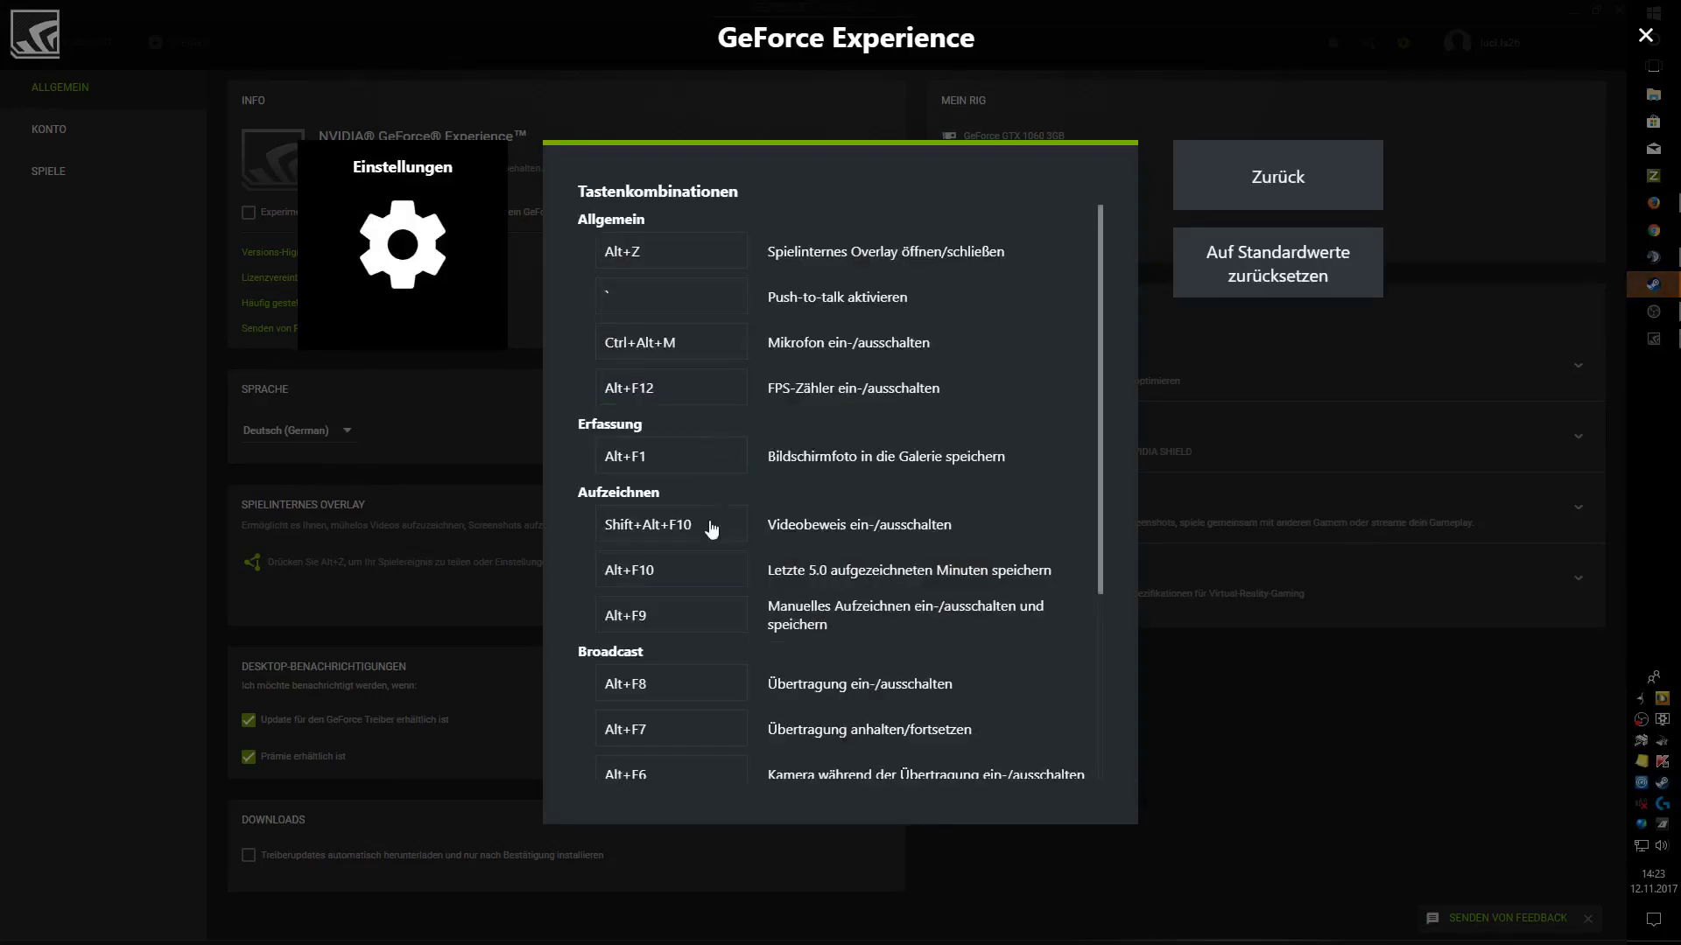
scroll(711, 626, down, 5)
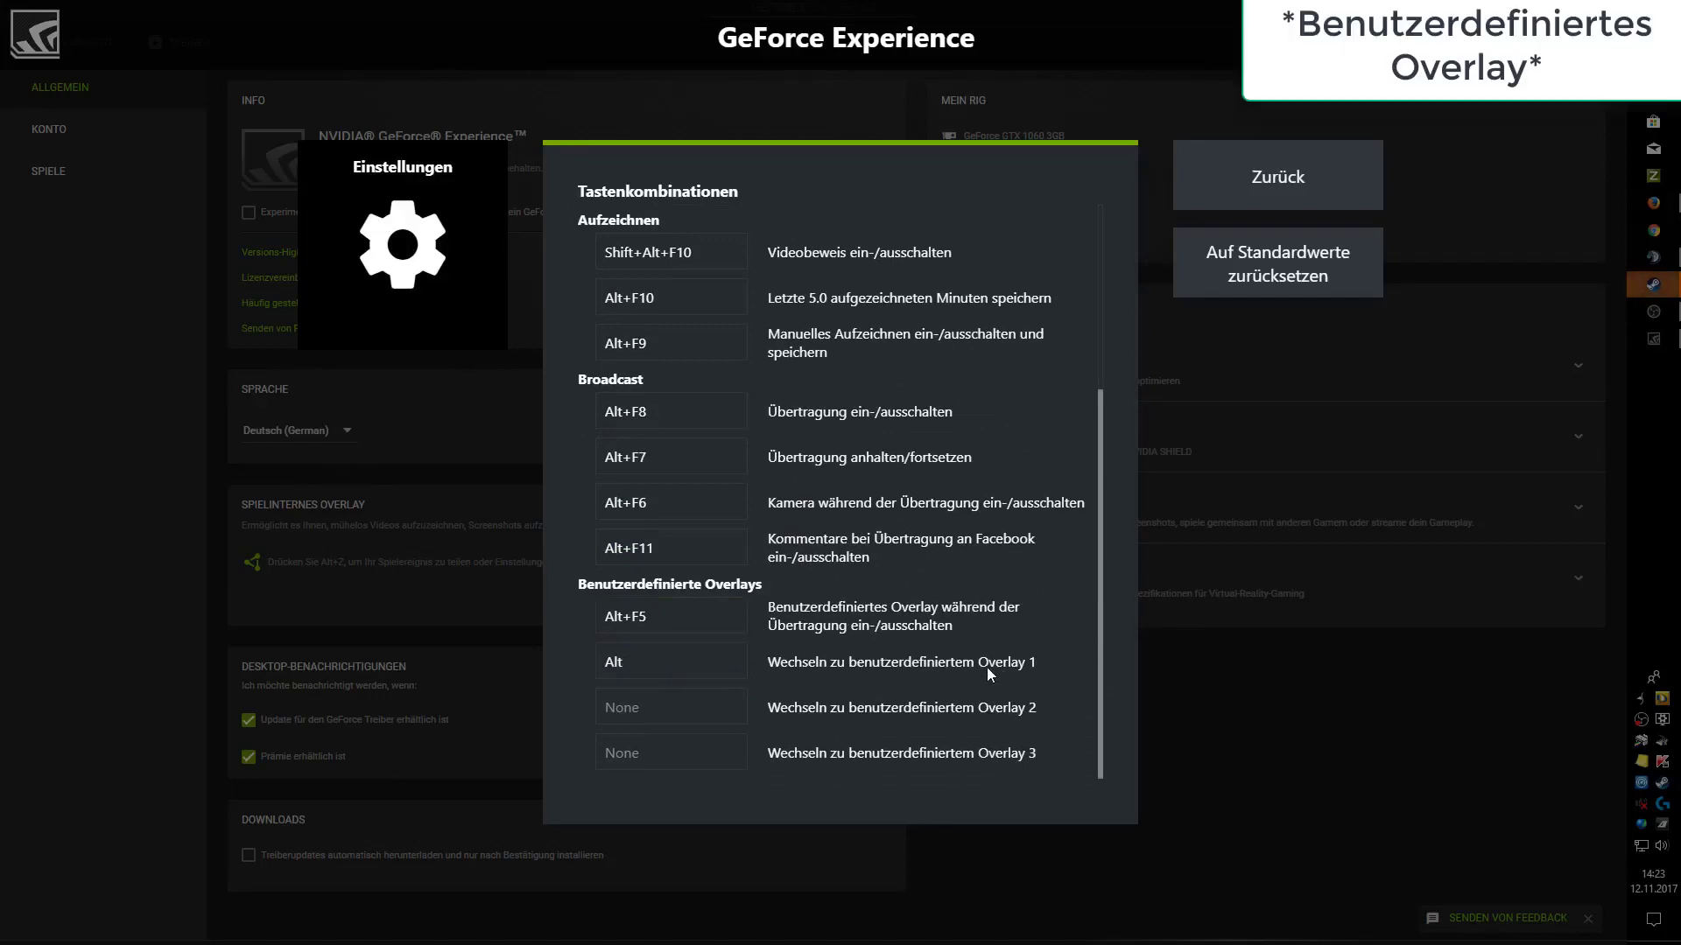
click(1370, 203)
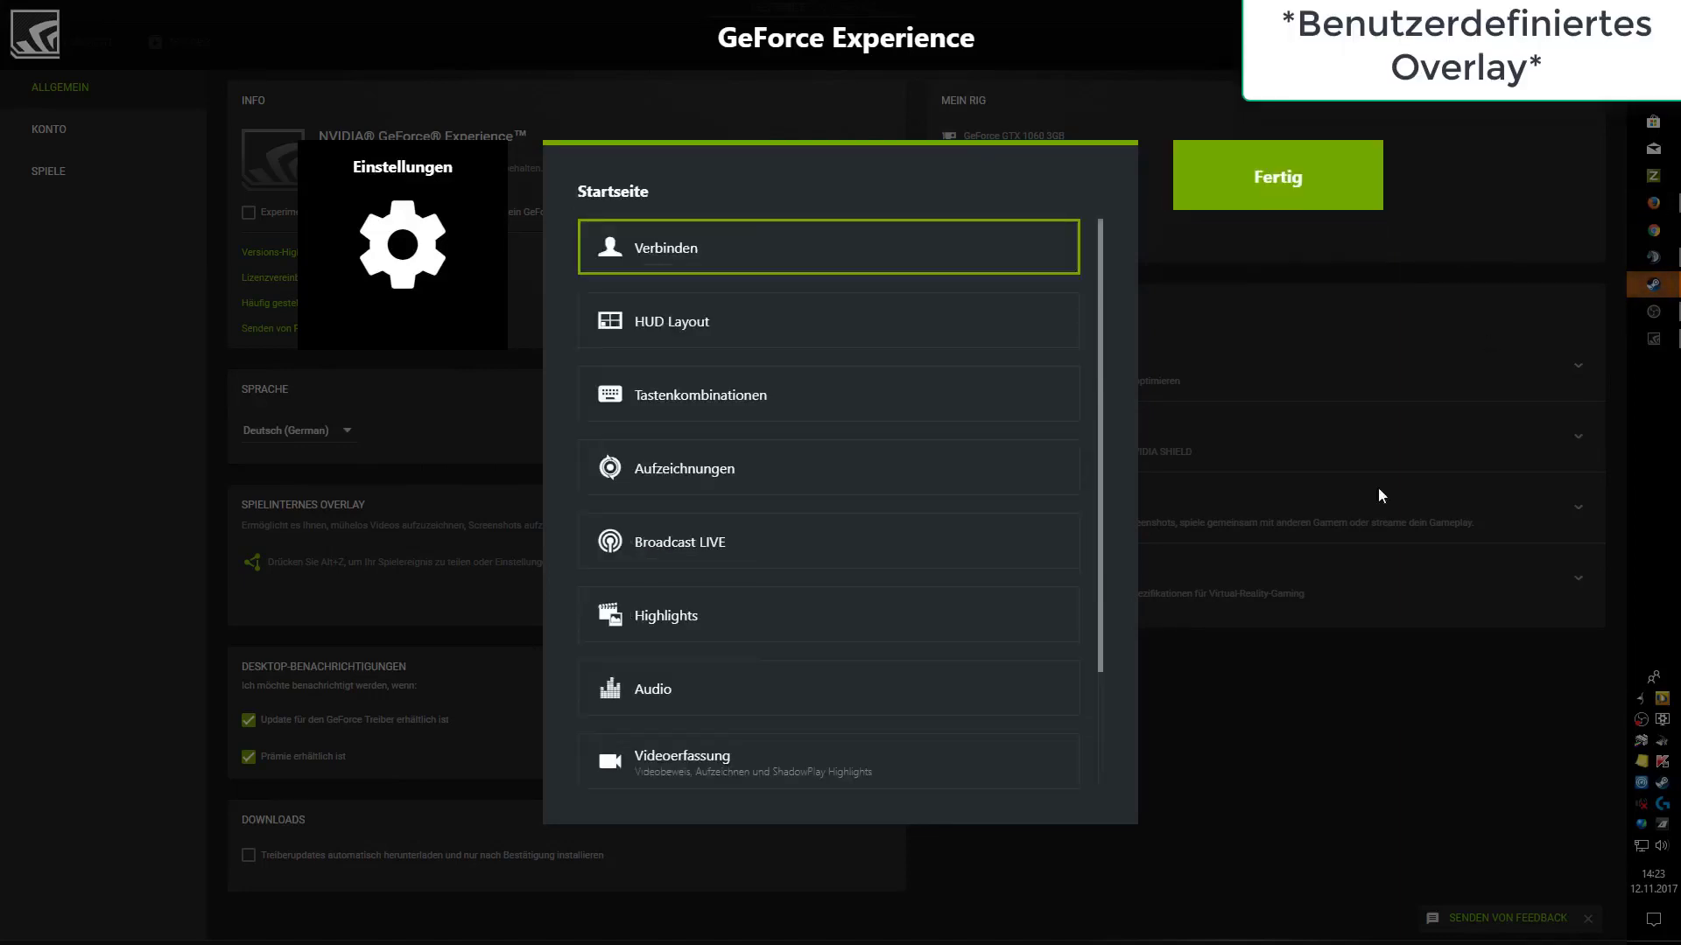
In the HUD layout, try the camera at the lower-left and upper-left positions and in smaller sizes, and switch it back to Aus
click(734, 333)
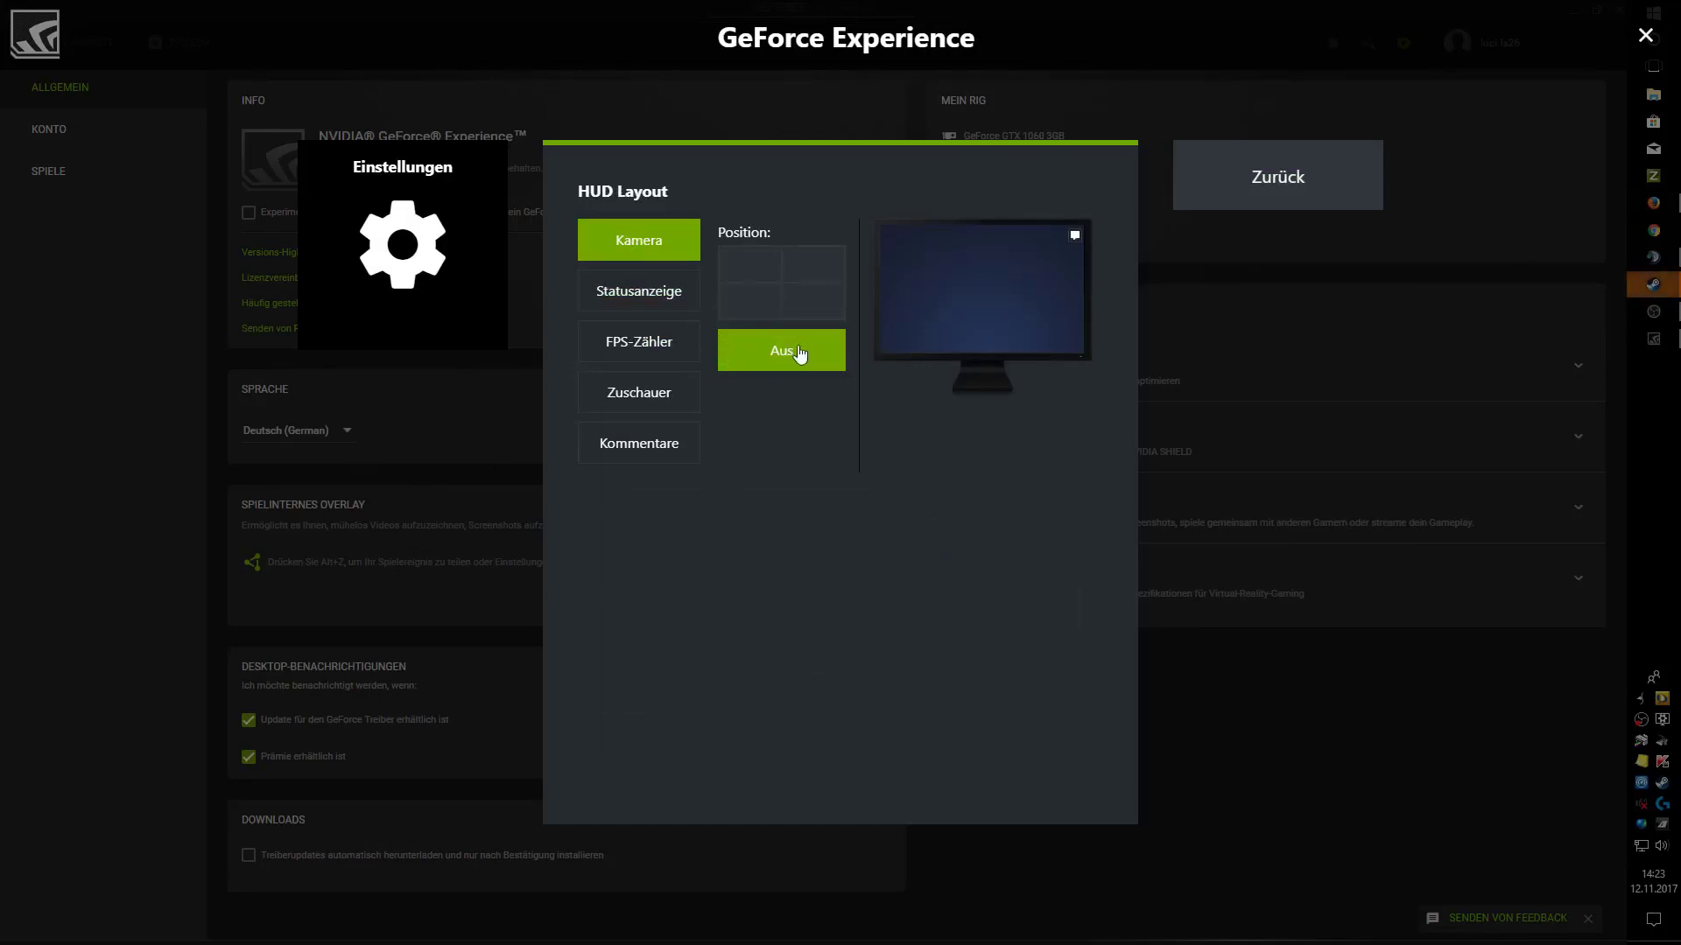
click(748, 308)
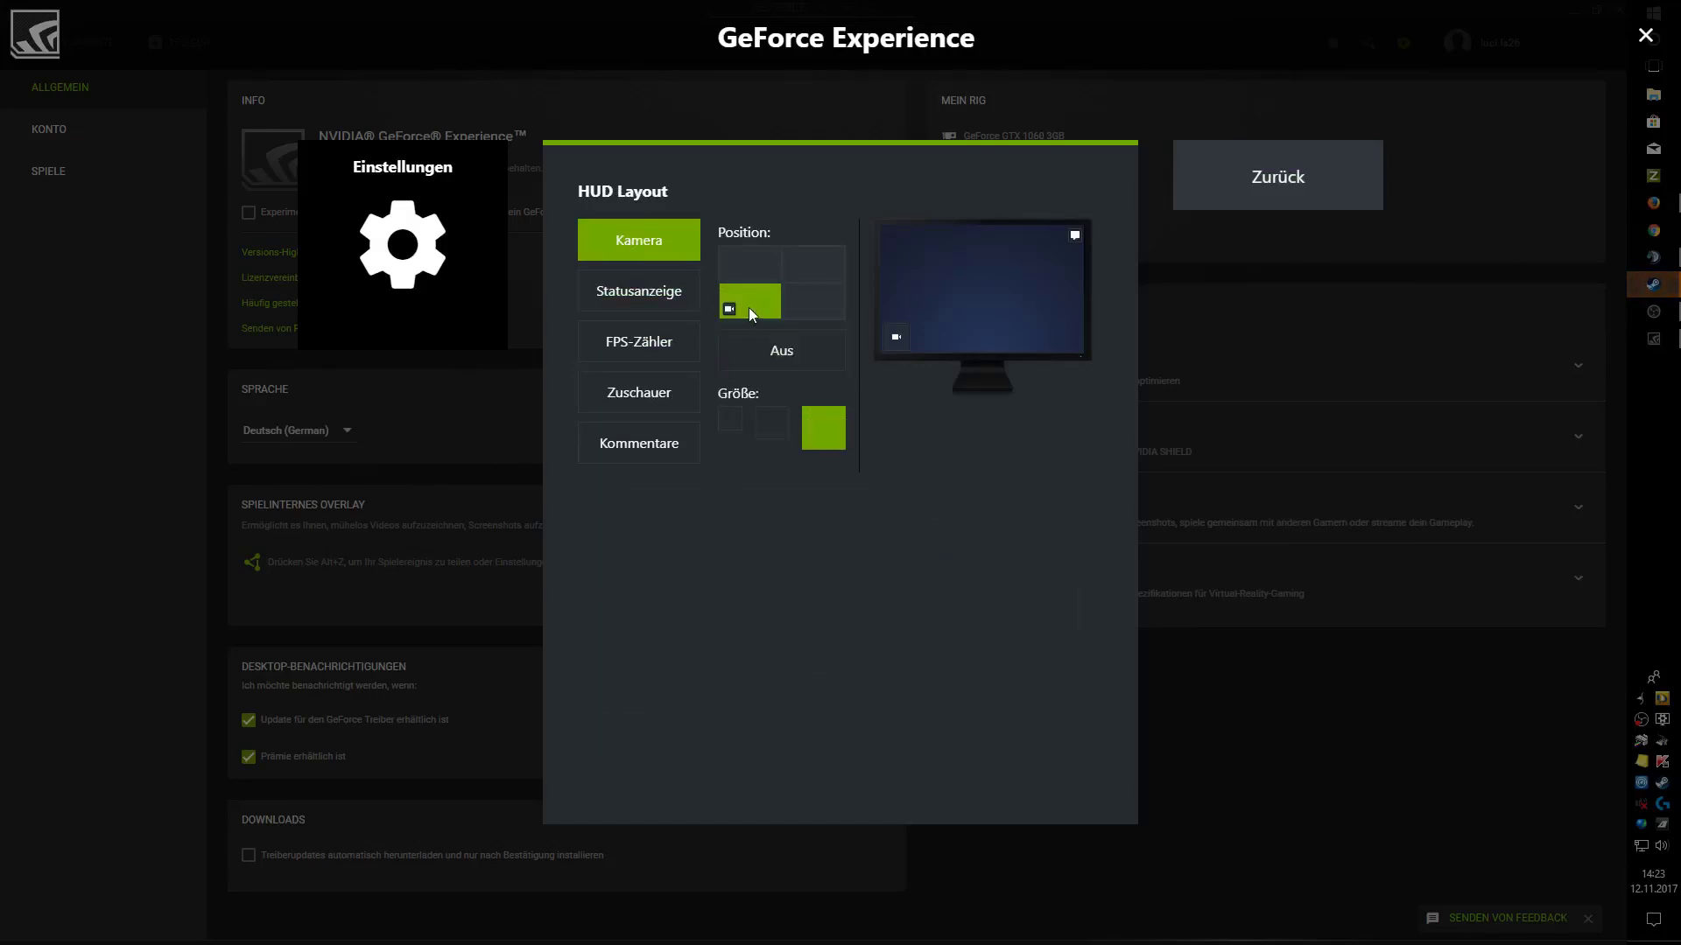
click(723, 266)
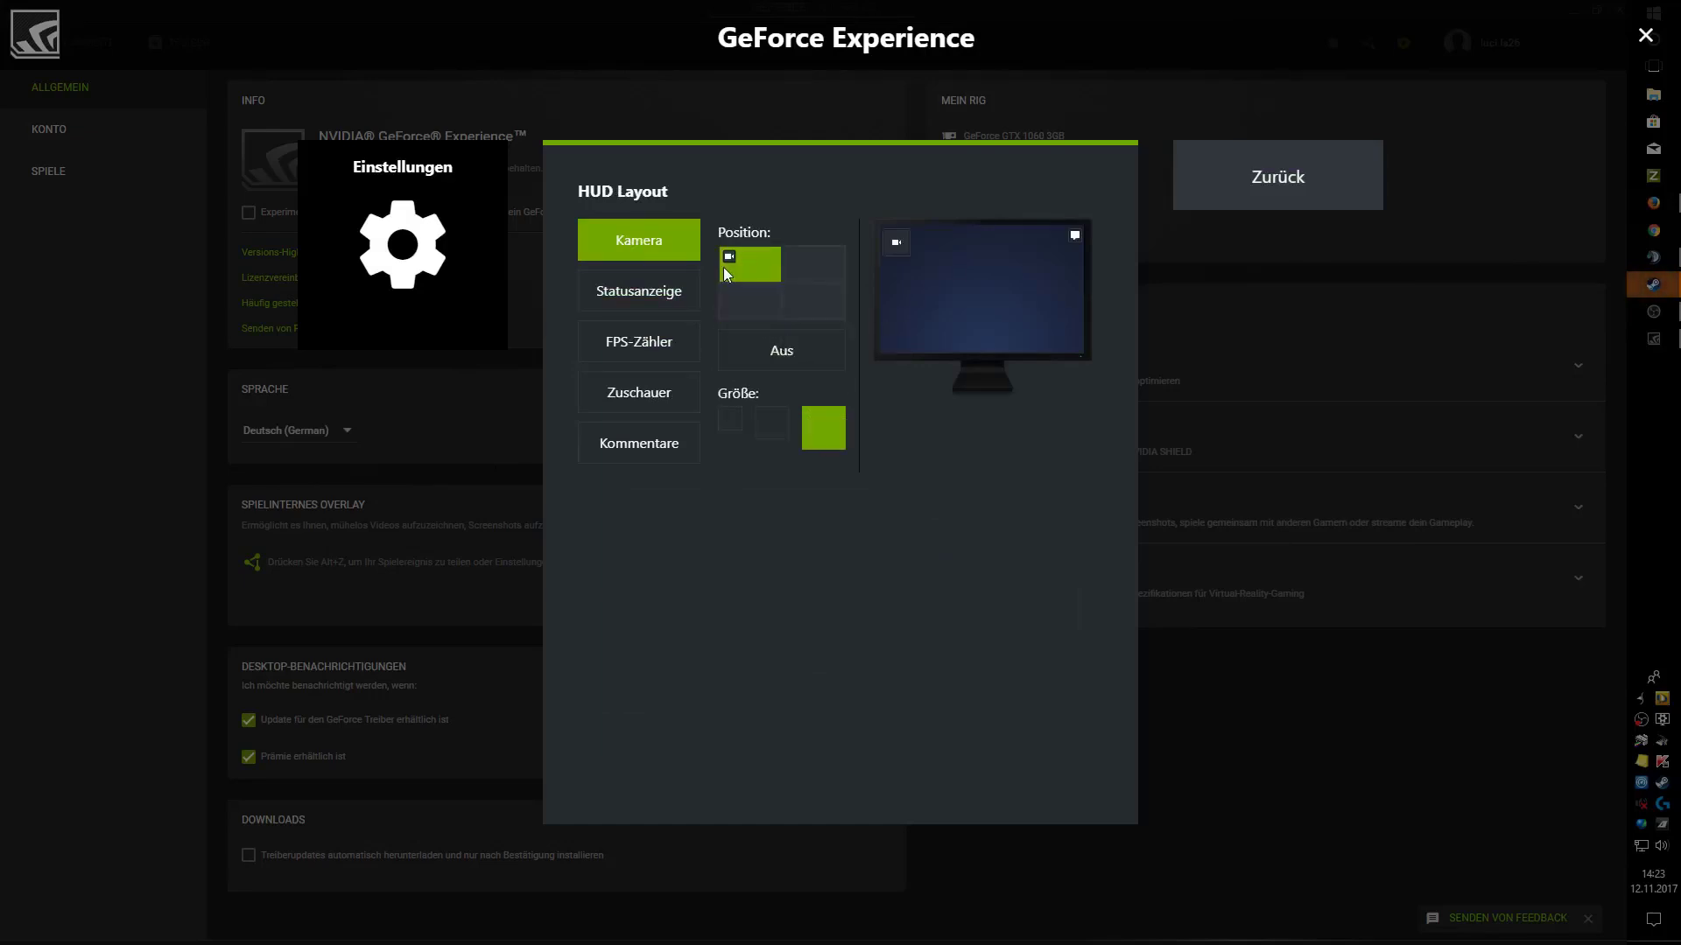
click(772, 423)
click(725, 424)
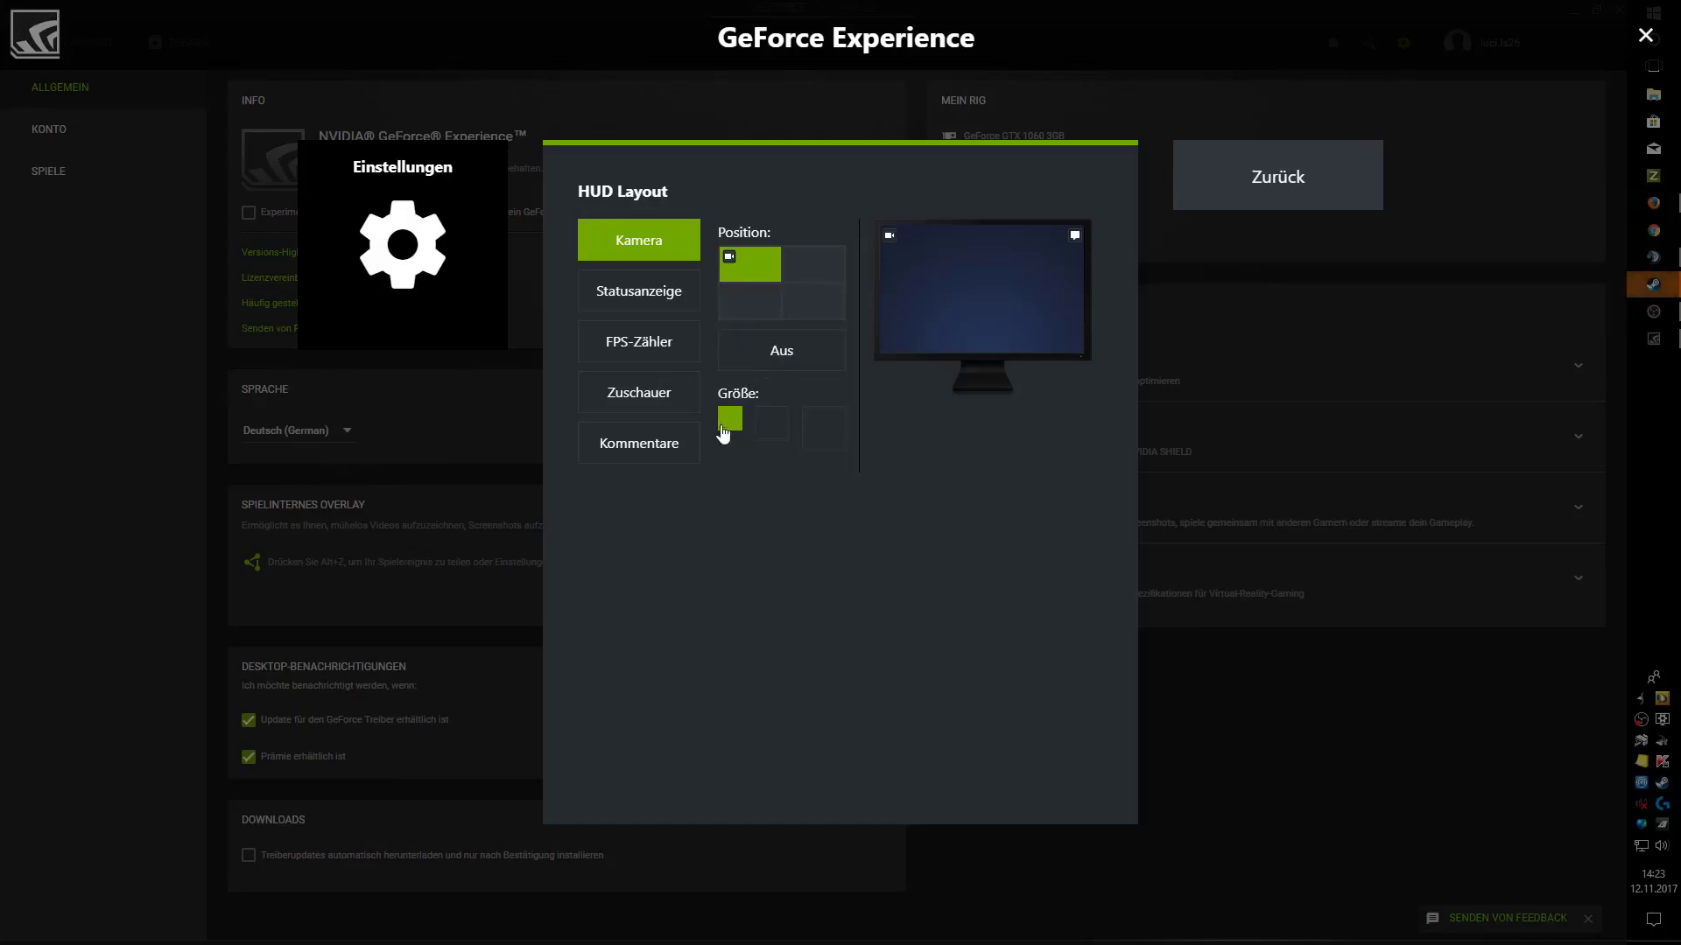
click(775, 363)
Review the position options for Statusanzeige, FPS-Zähler, Zuschauer and Kommentare in the HUD layout
click(652, 307)
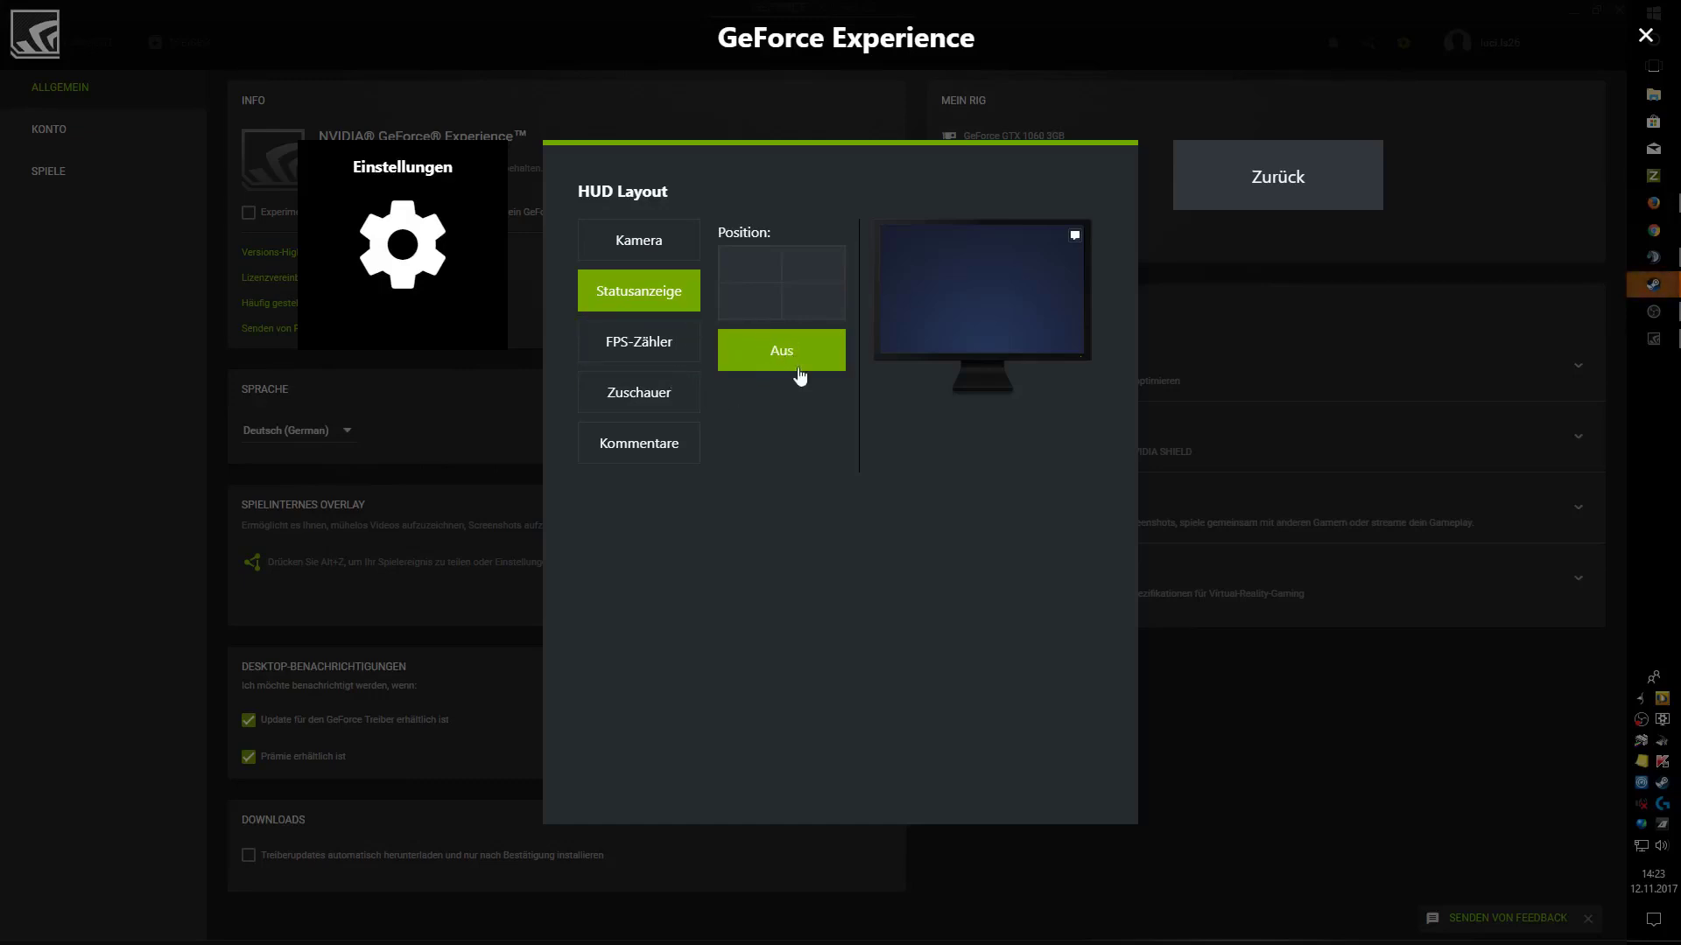
click(644, 348)
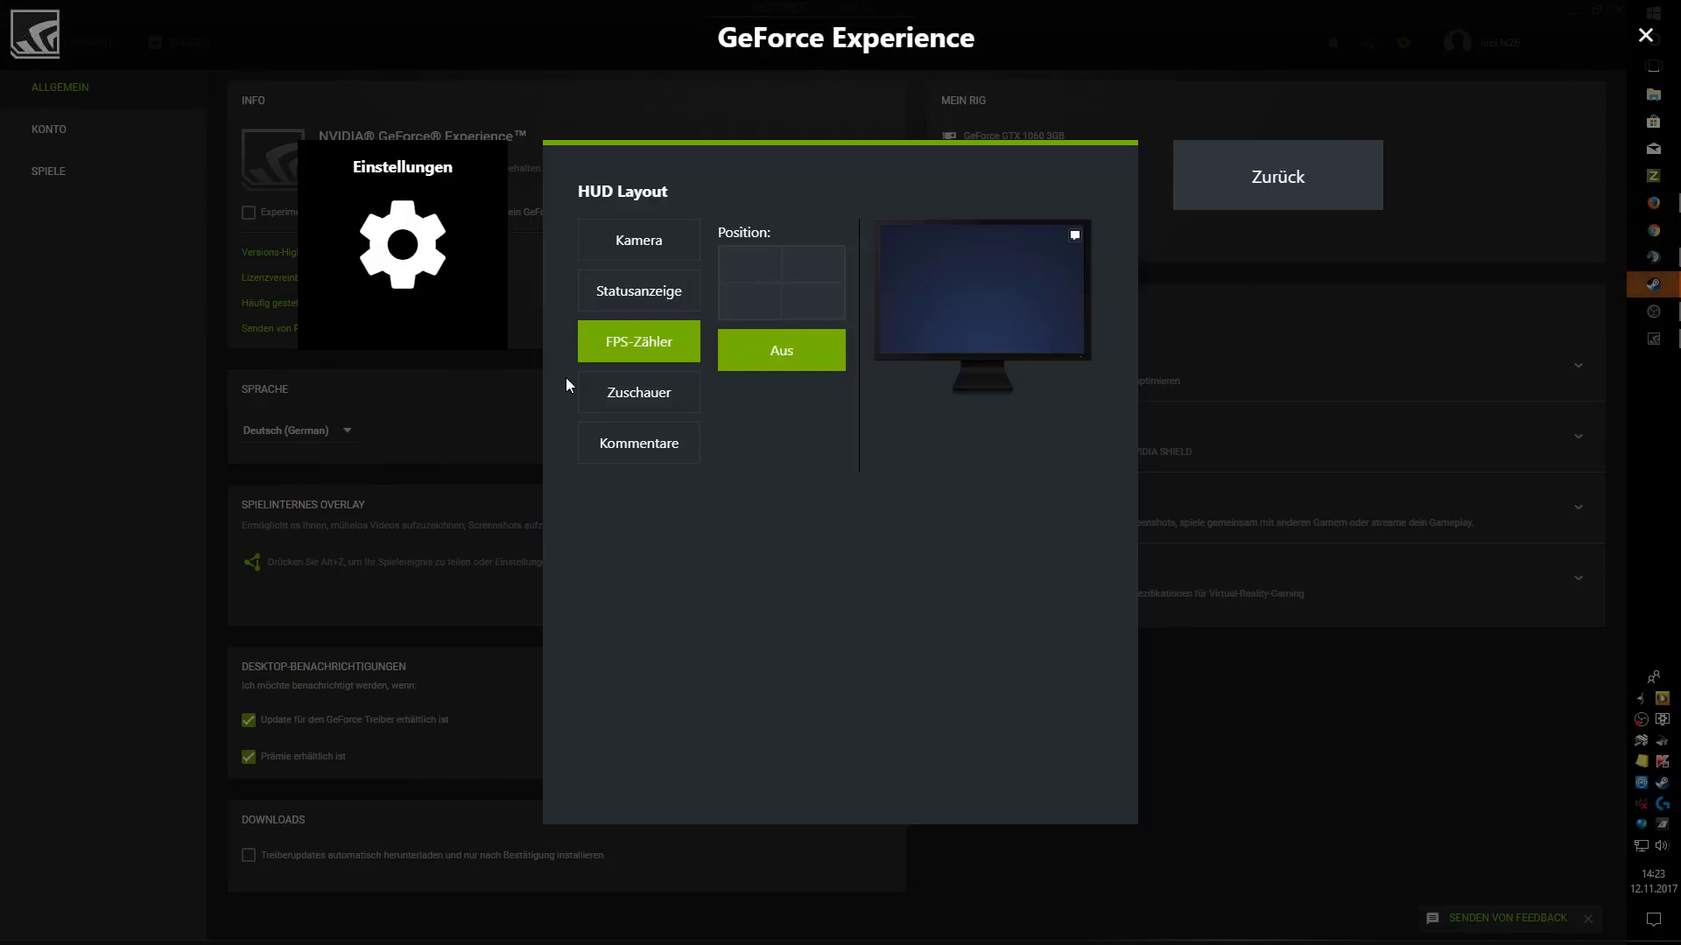
click(604, 394)
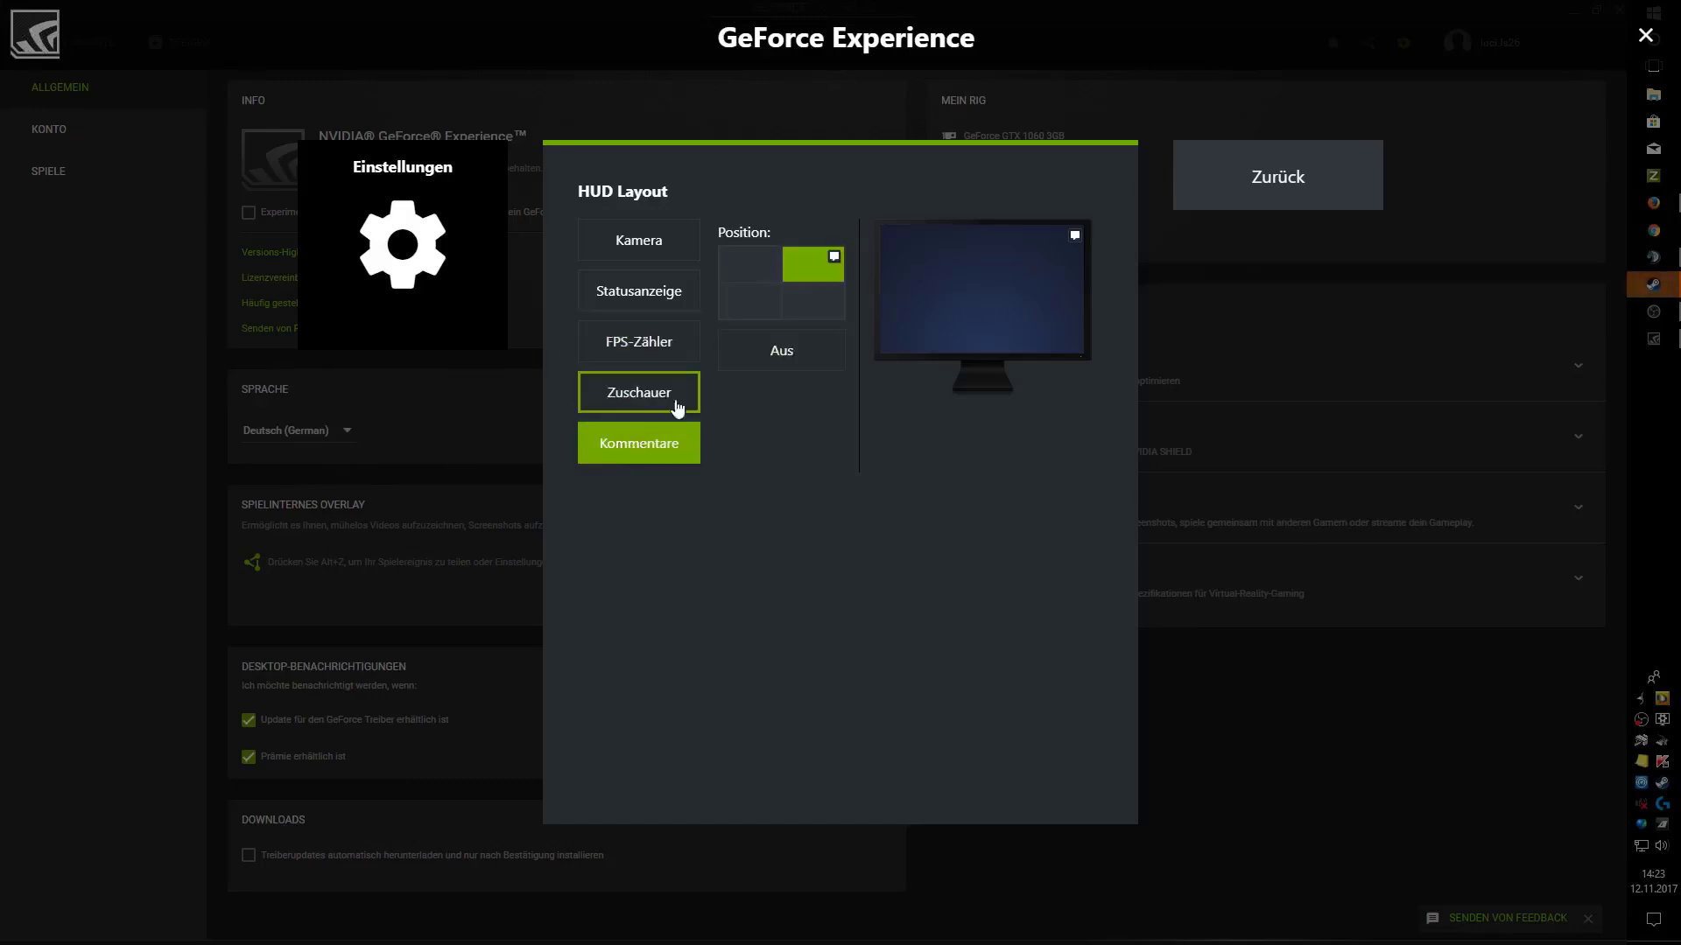
click(650, 408)
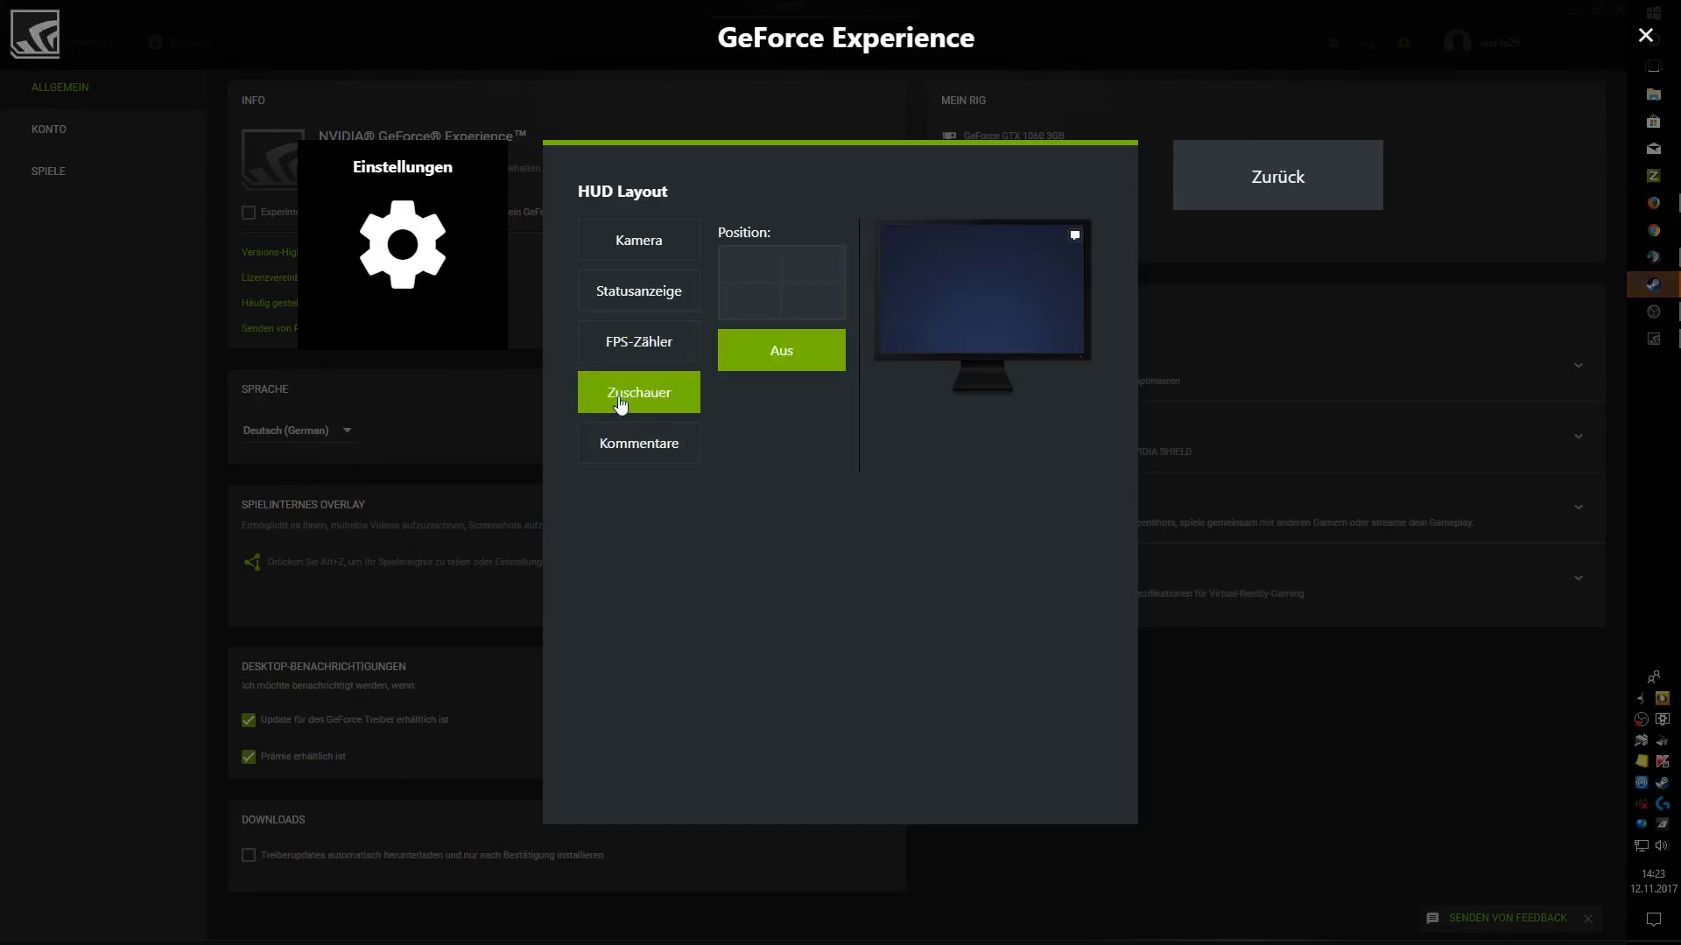
click(793, 267)
click(663, 446)
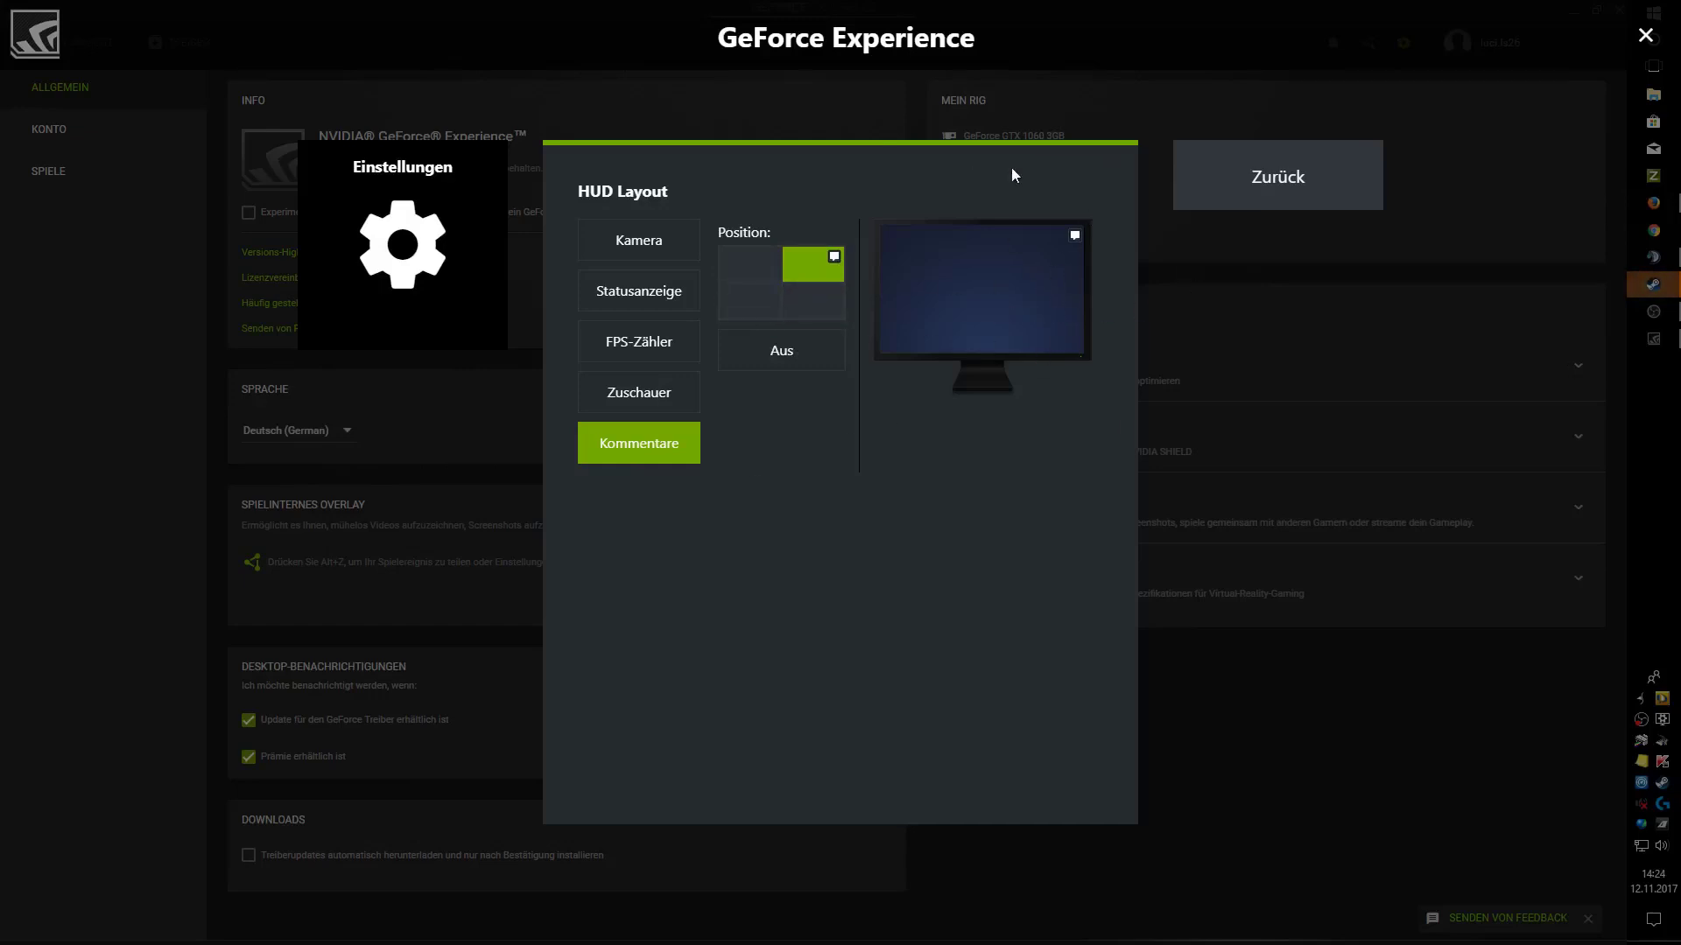
Leave the HUD layout and review the Benachrichtigungen settings for the overlay, gallery, recording and broadcasts
click(1328, 181)
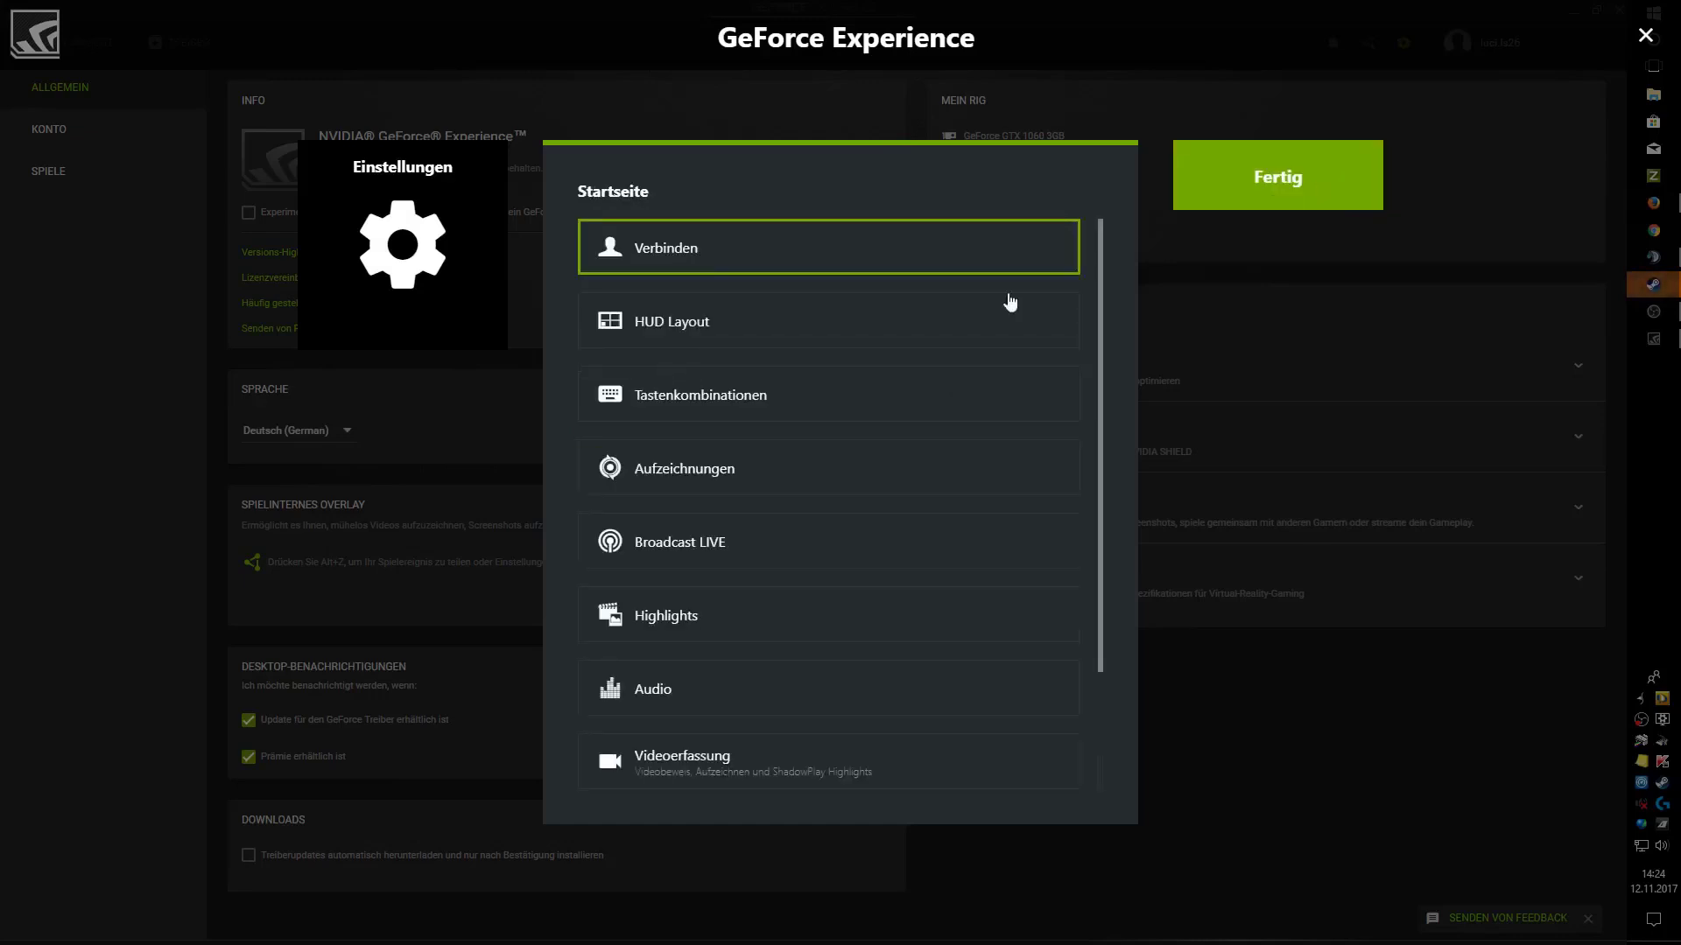
scroll(785, 591, down, 1)
scroll(785, 591, down, 1)
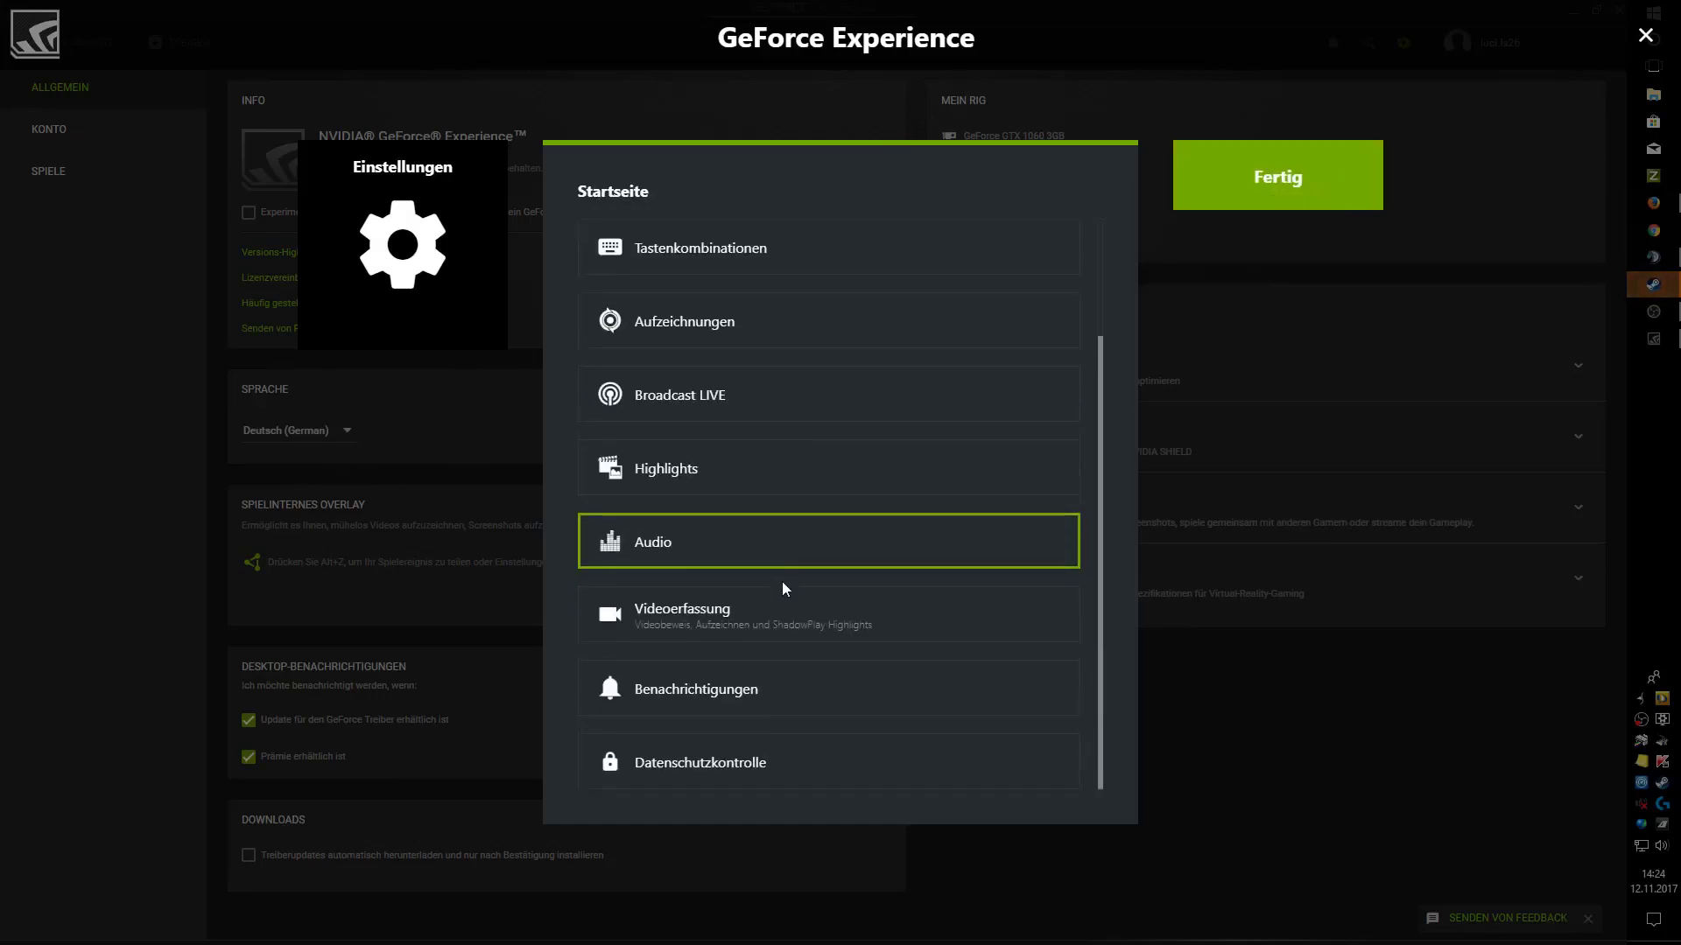
click(751, 686)
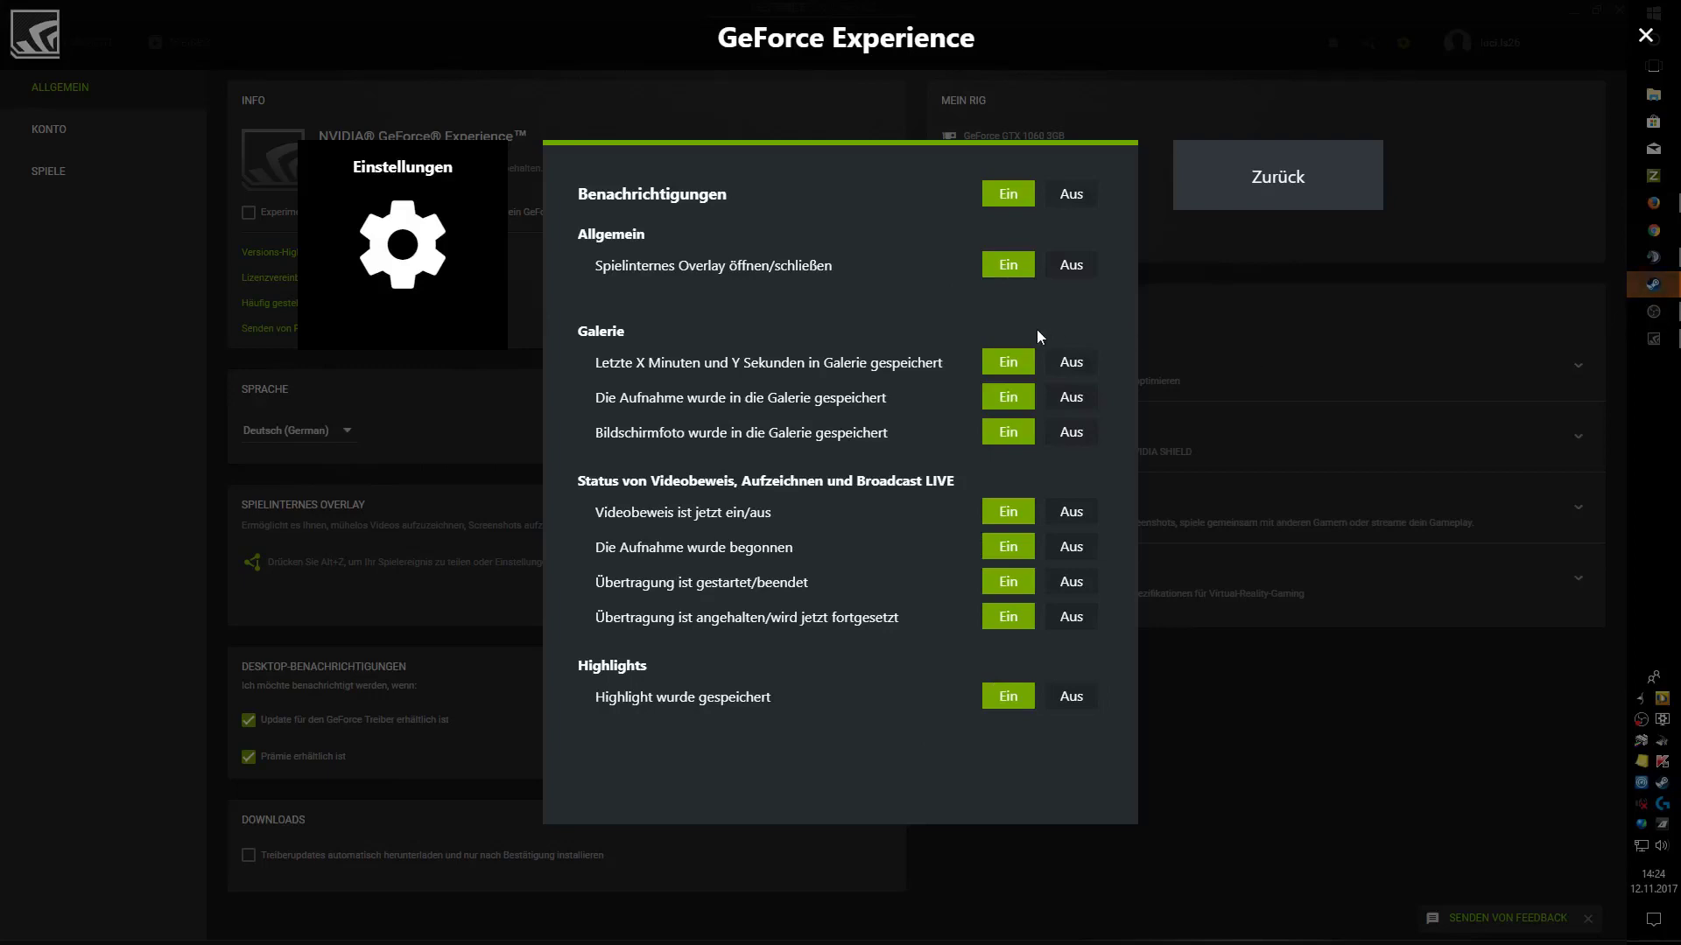
click(1311, 191)
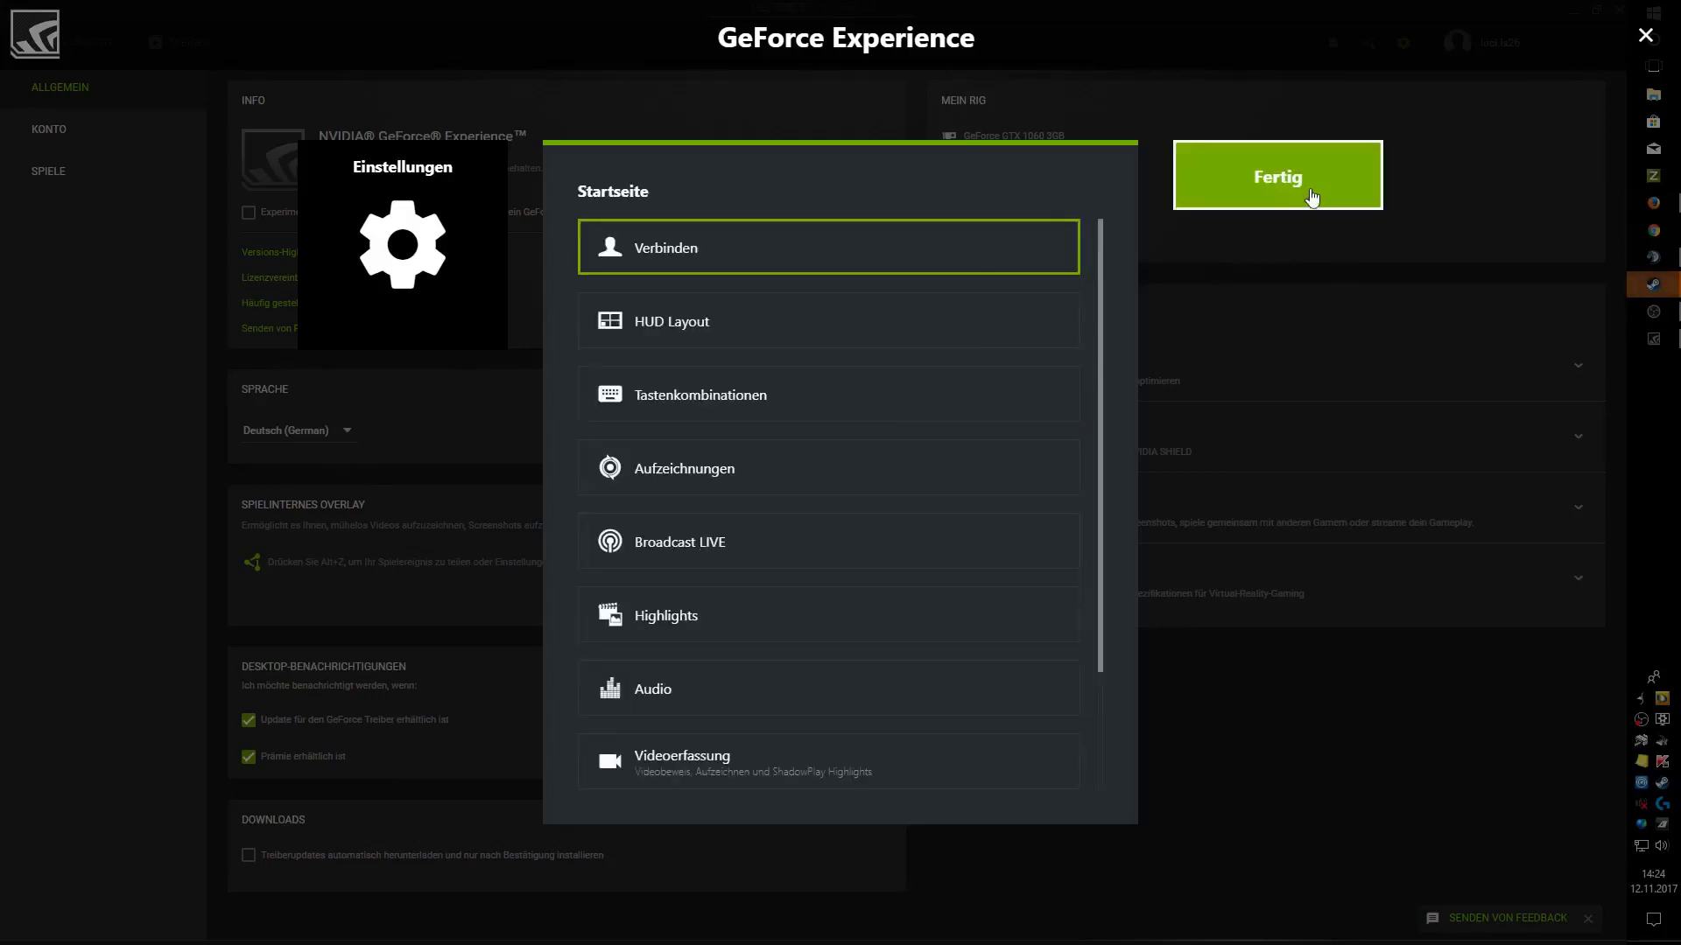
Check the connected YouTube account under Verbinden and return to the overlay's main view
click(830, 259)
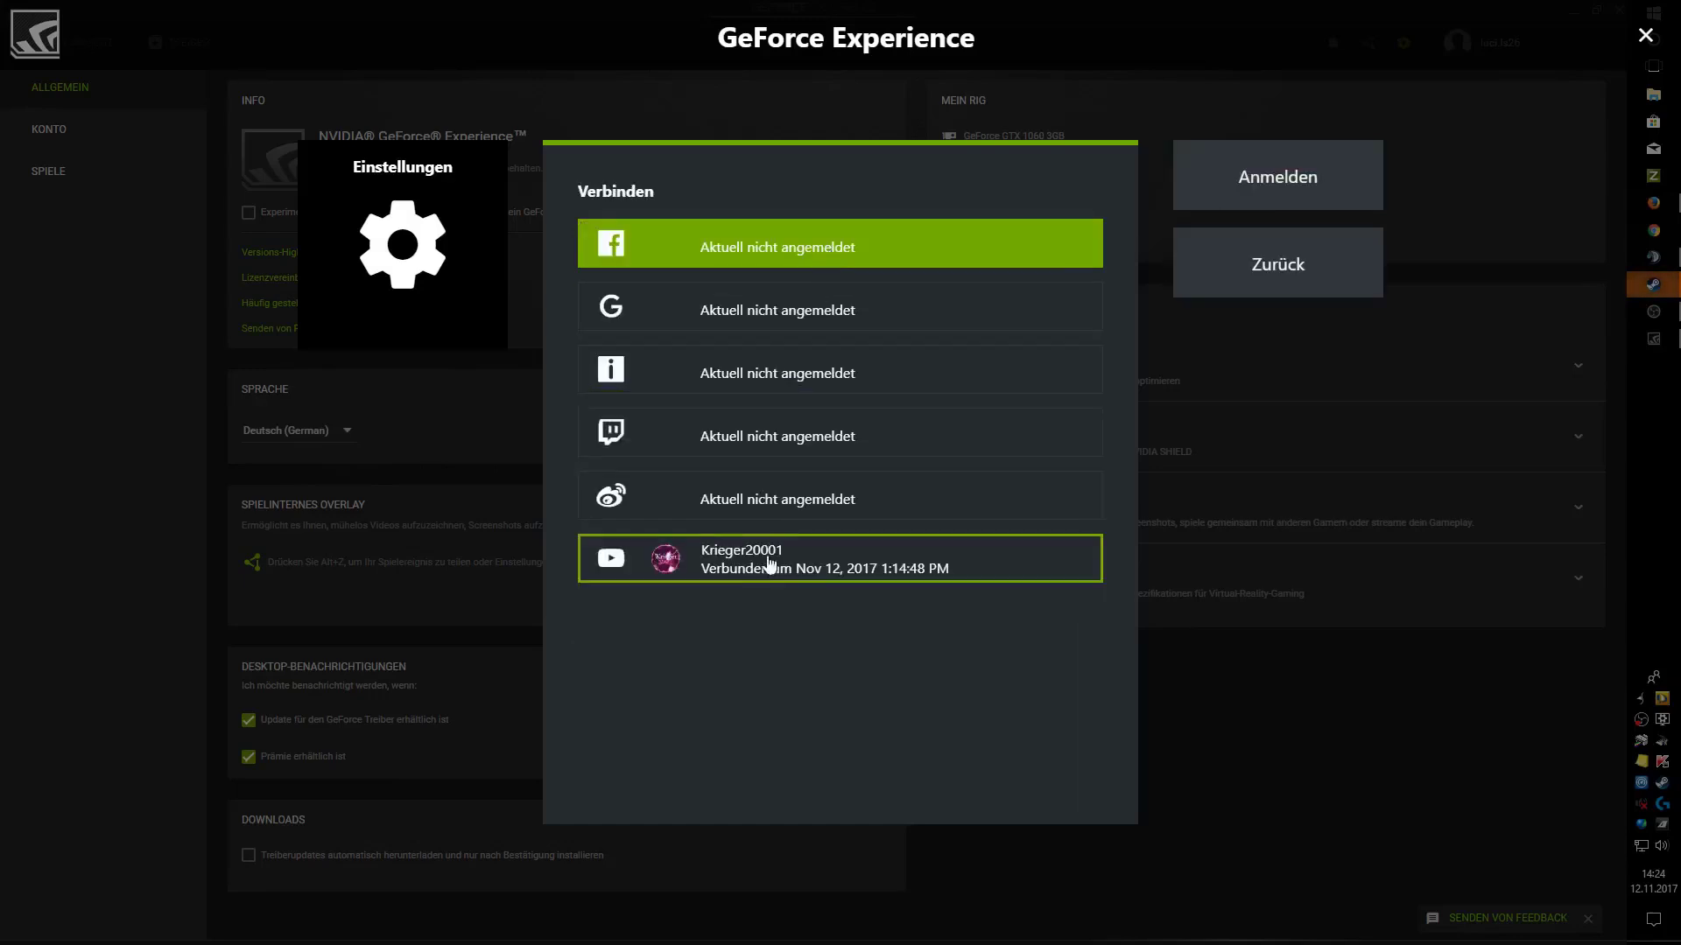
click(1285, 175)
click(1260, 180)
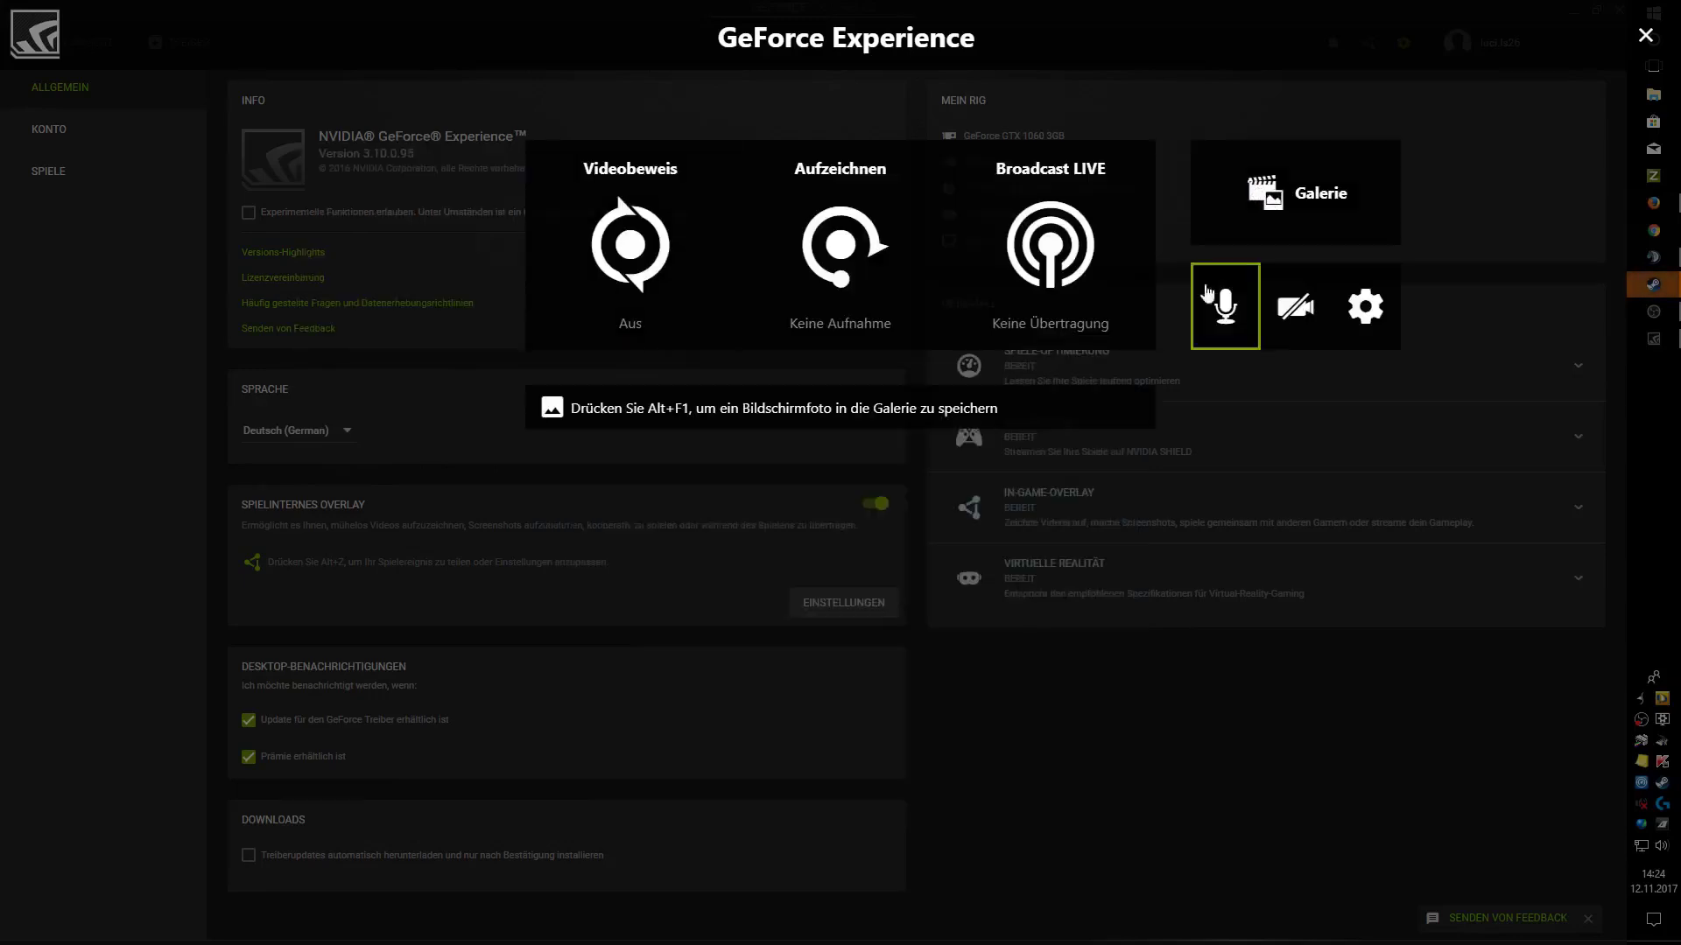
Review the Broadcast LIVE target, quality and custom overlay settings and save them as they are
click(1044, 296)
click(1051, 408)
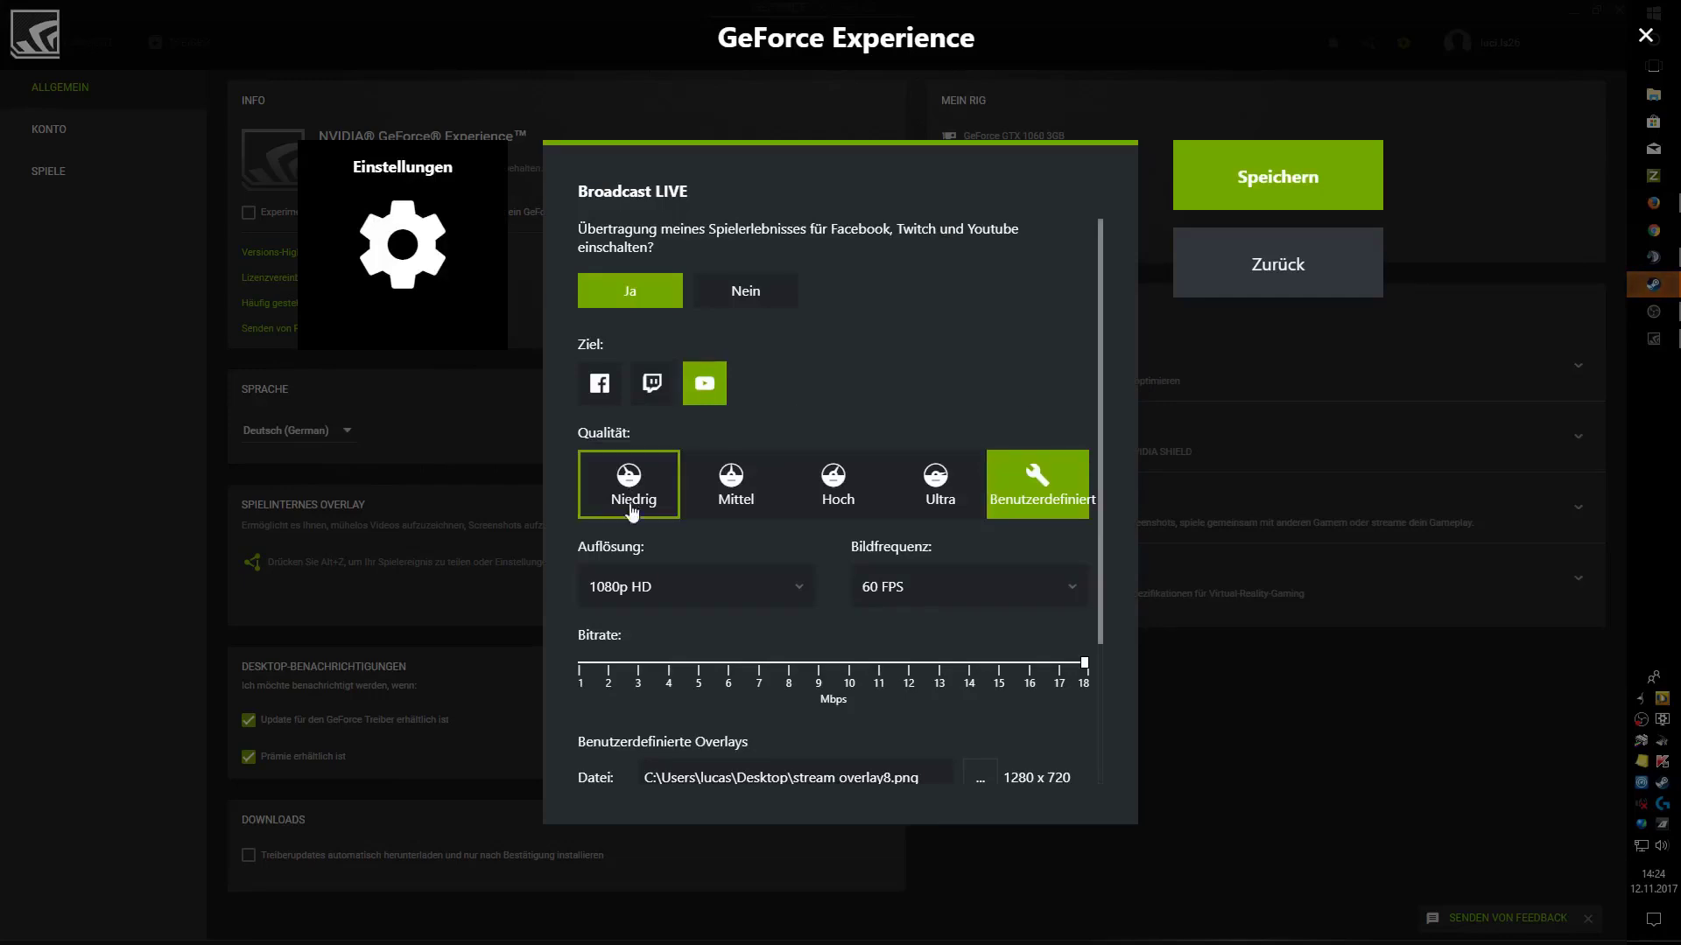
click(1277, 194)
Prepare a YouTube live broadcast titled Test and check its Publikum setting, without going live
click(1051, 262)
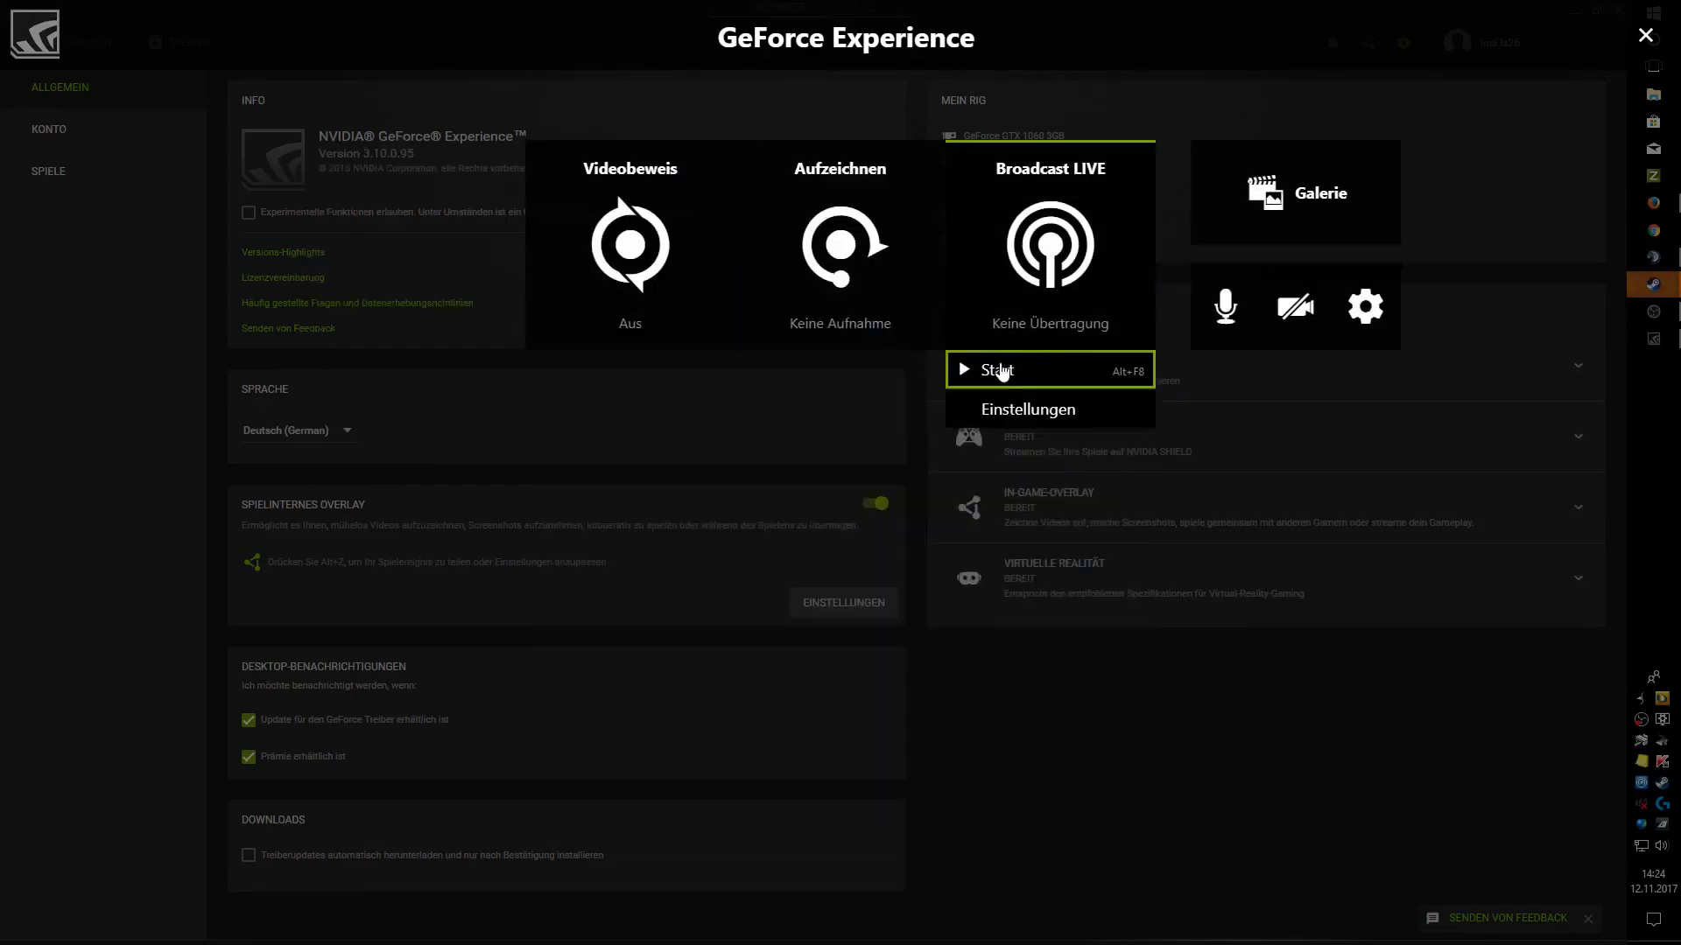
click(996, 370)
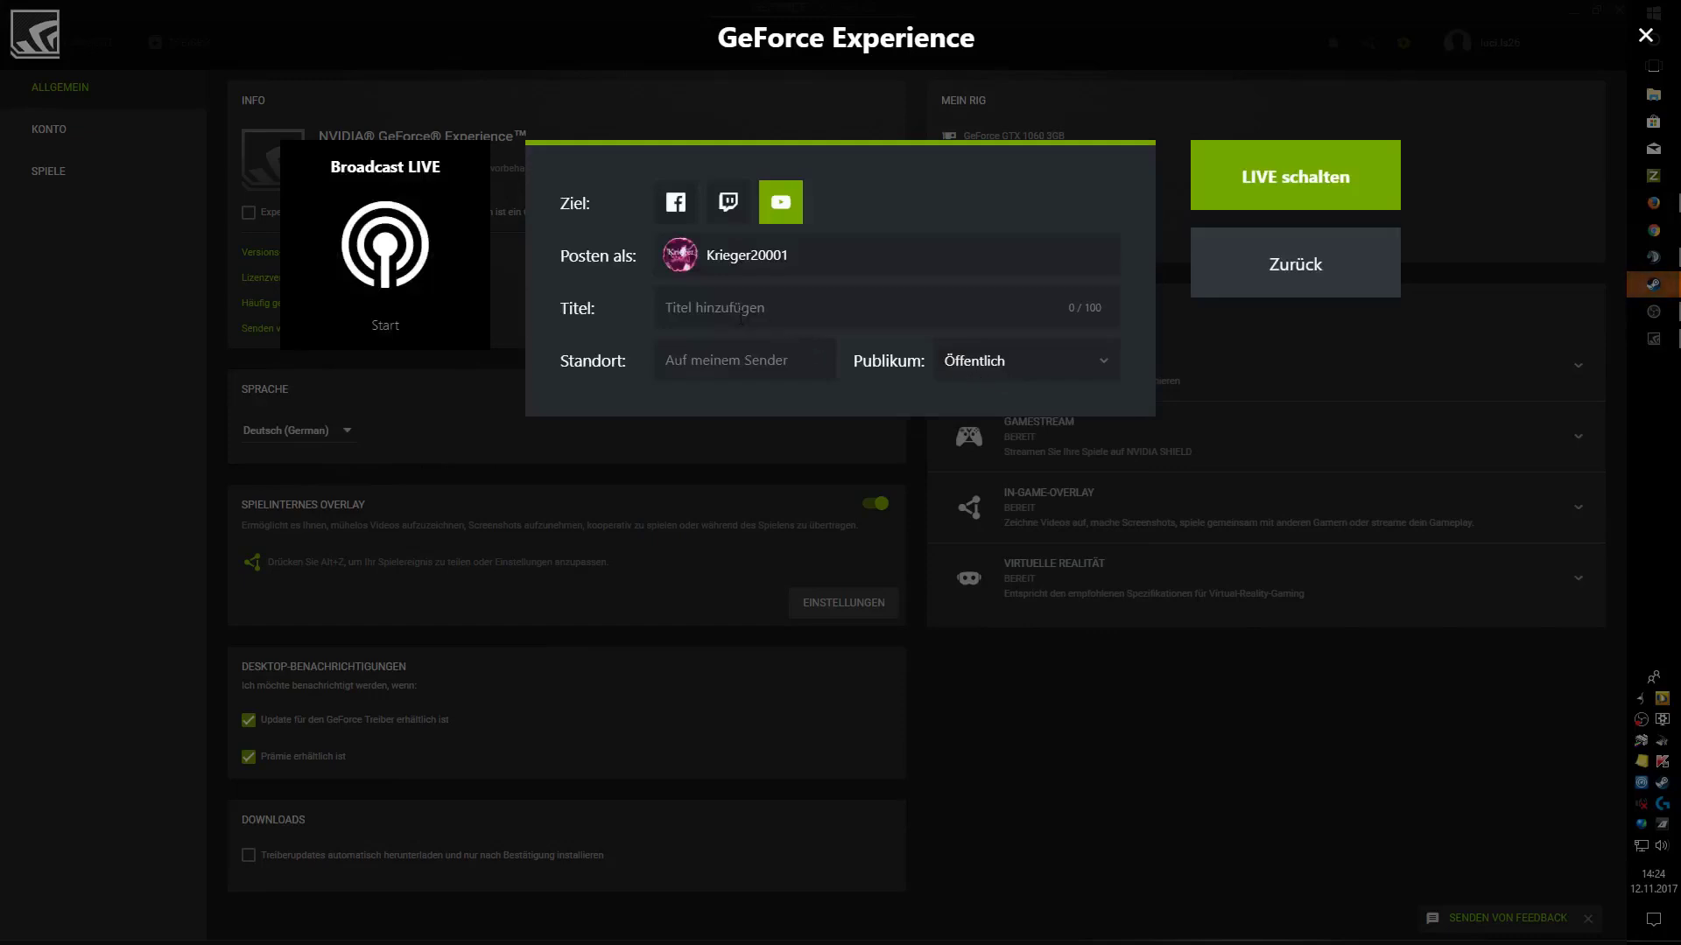
click(734, 308)
text(Terst)
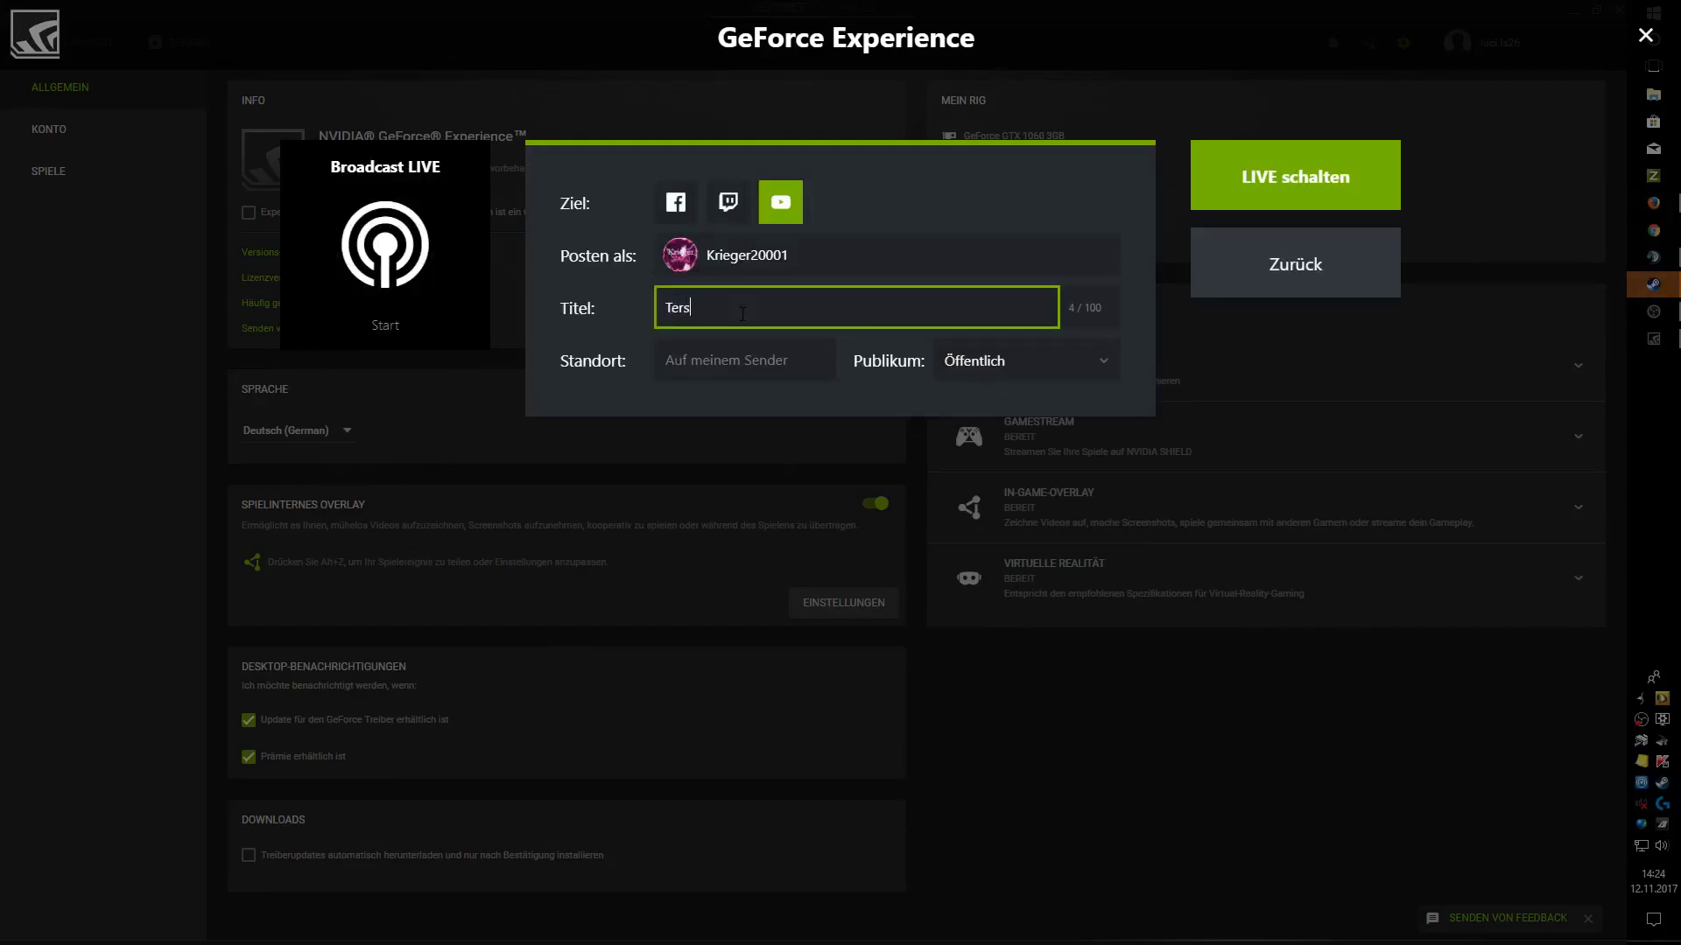
key(BackSpace)
click(1098, 404)
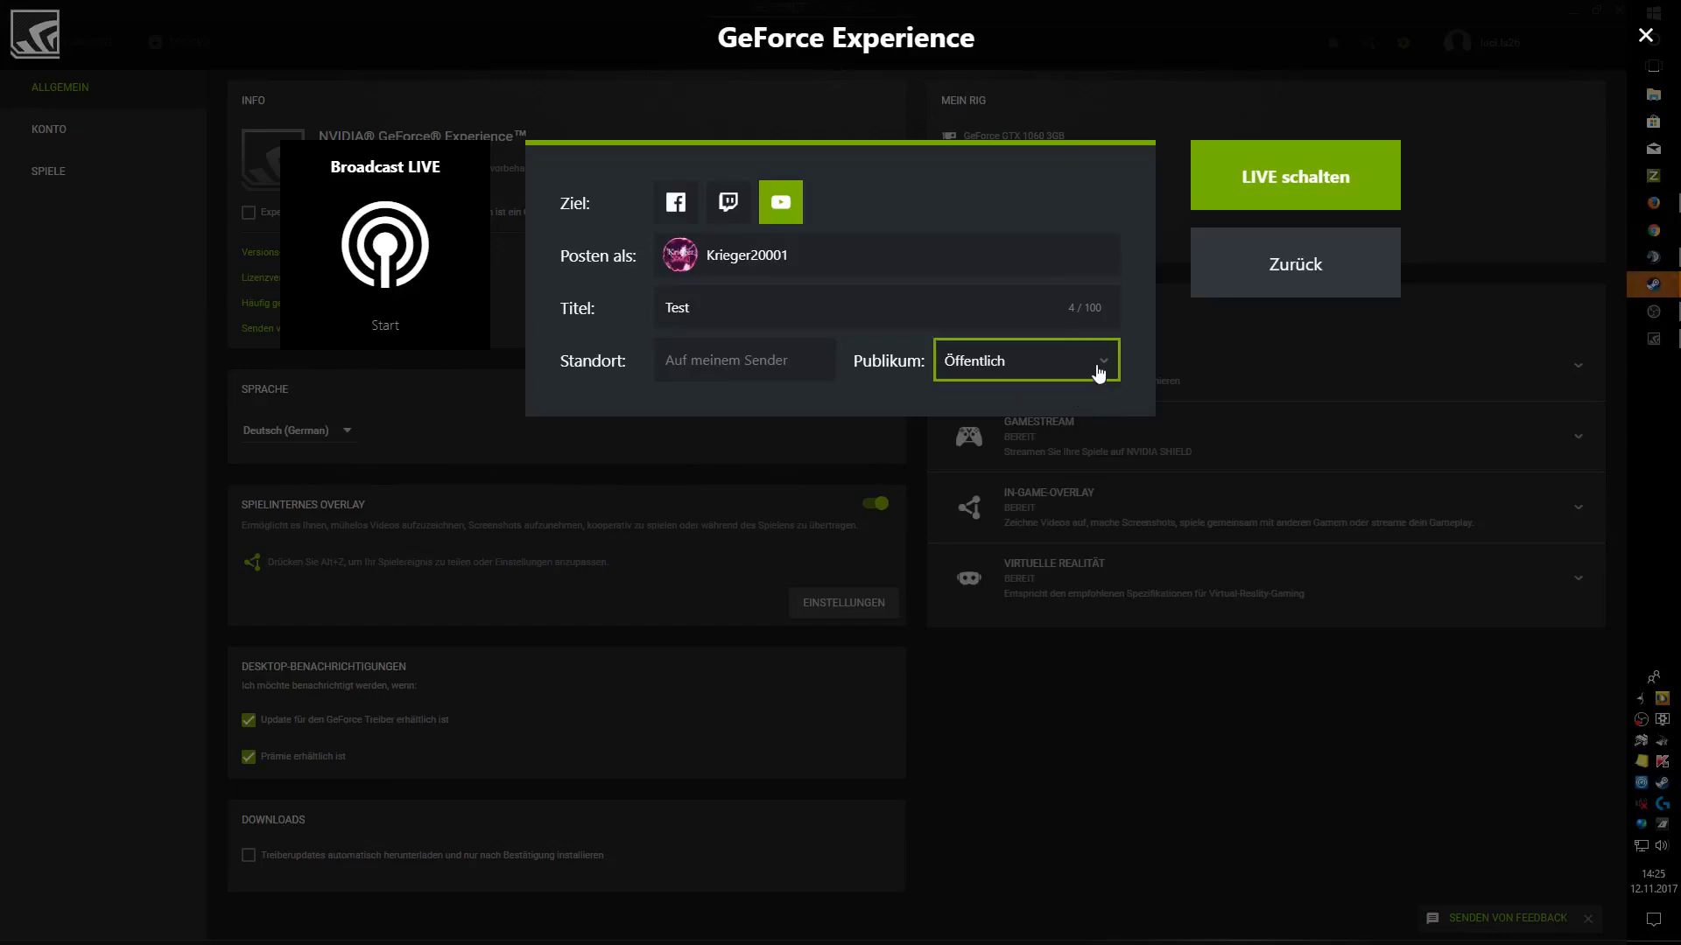
click(1098, 374)
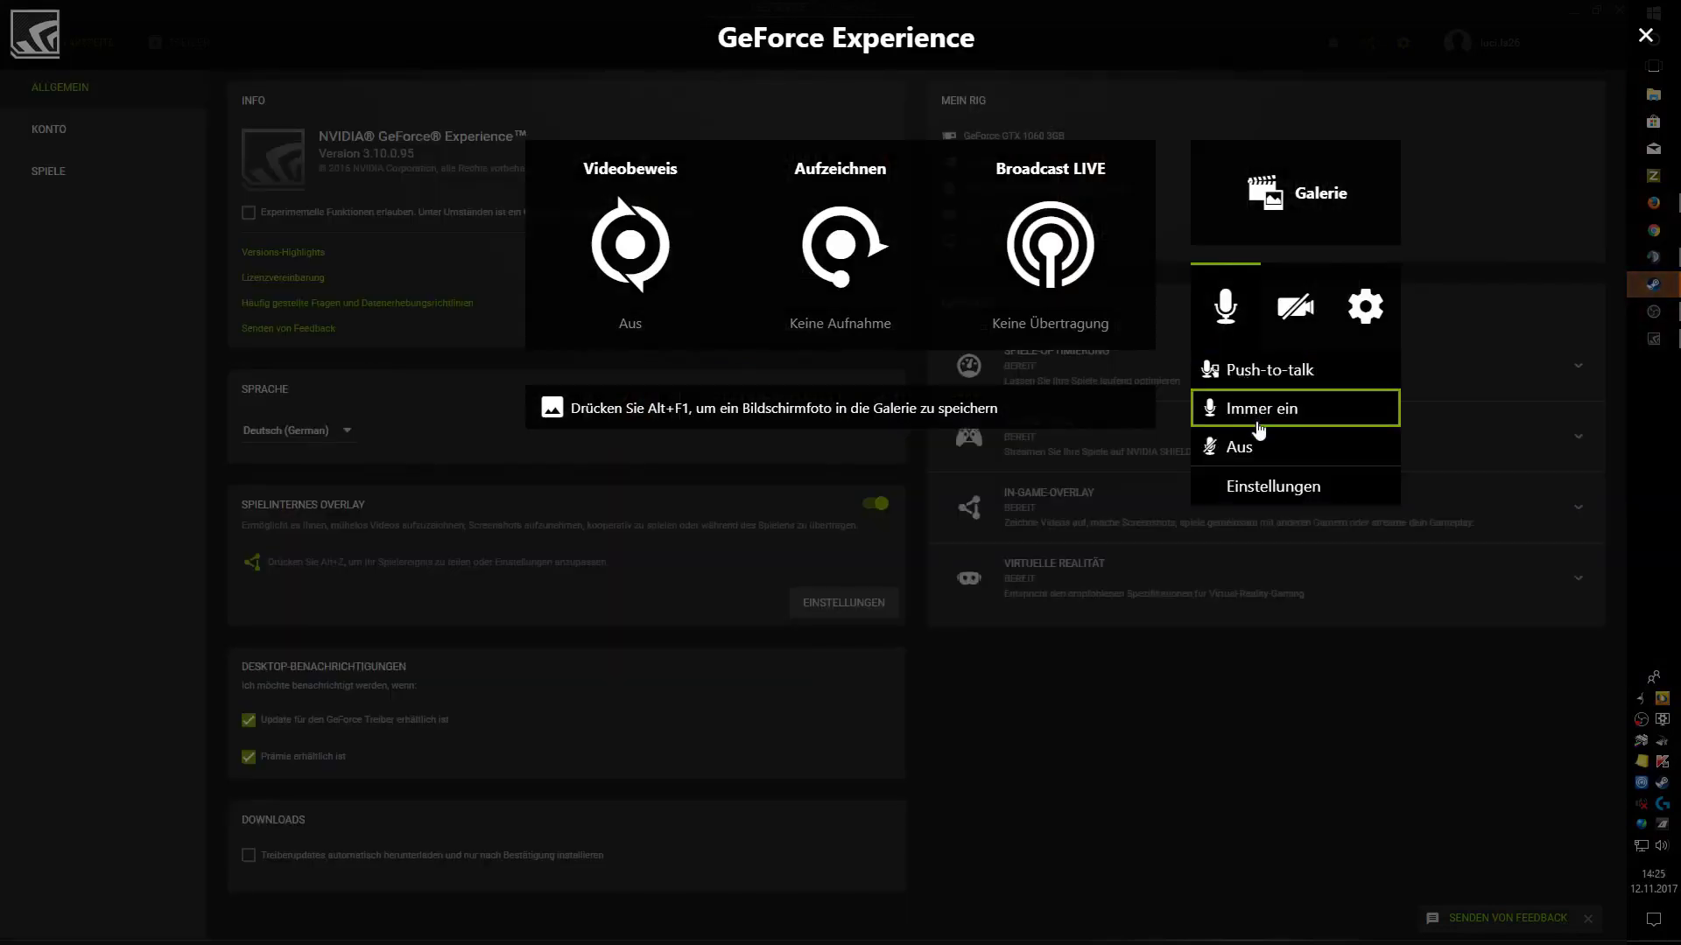
Review the microphone's Audio settings and the linked accounts under Verbinden, and close the in-game overlay
click(1289, 488)
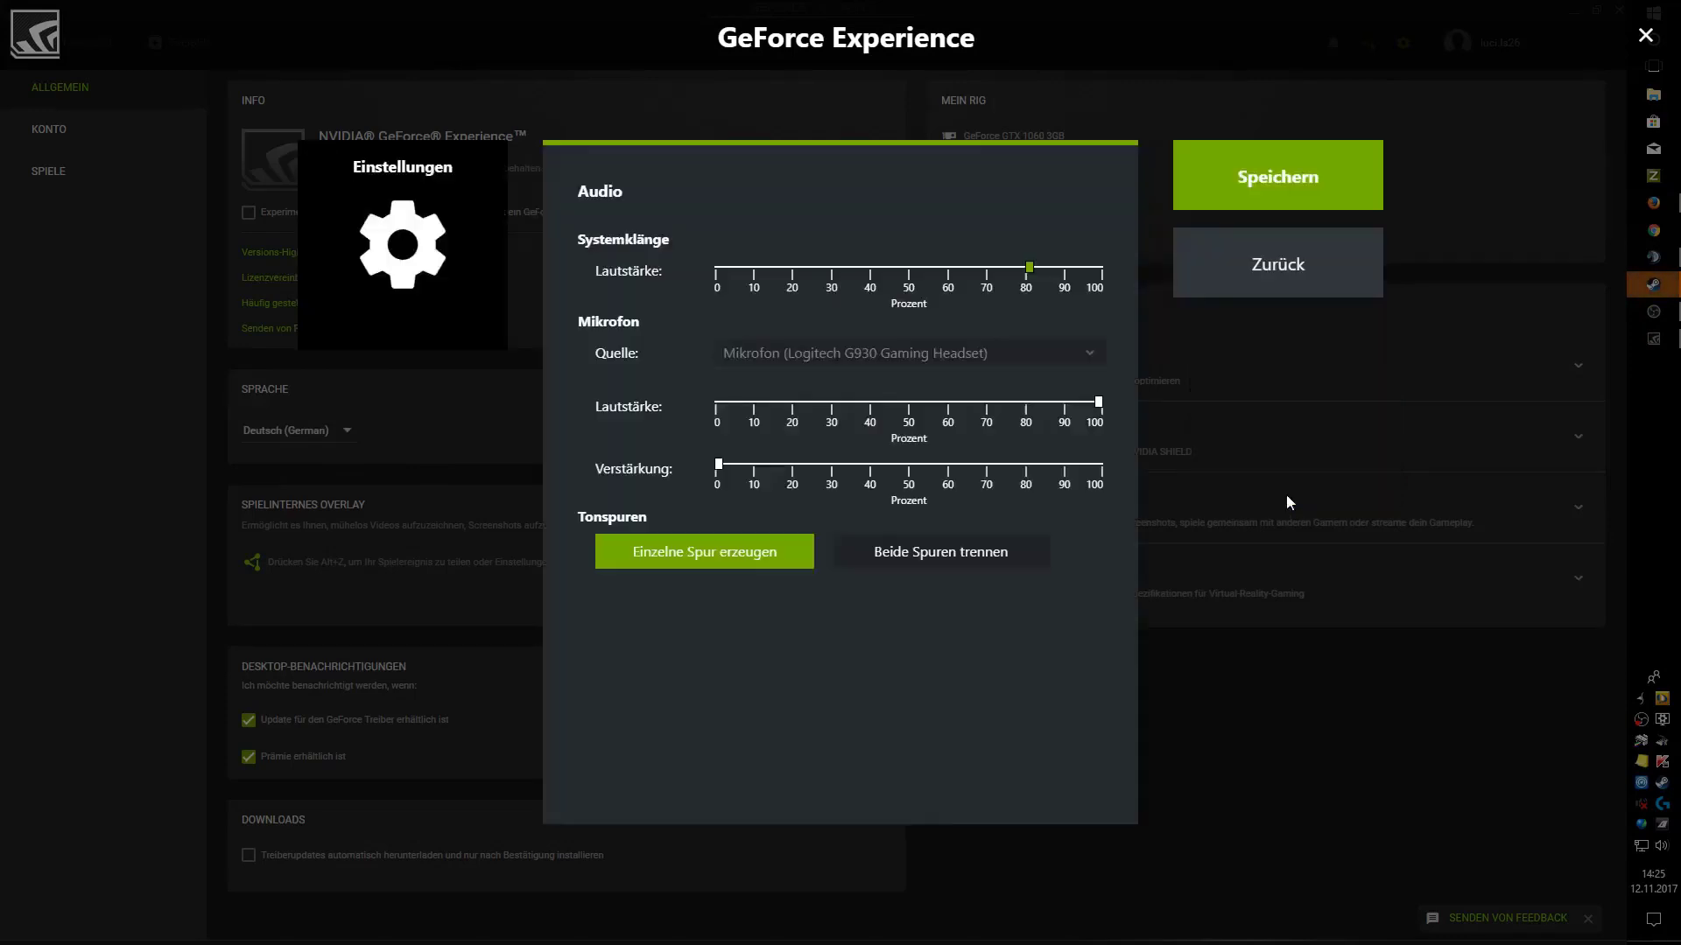
click(1311, 301)
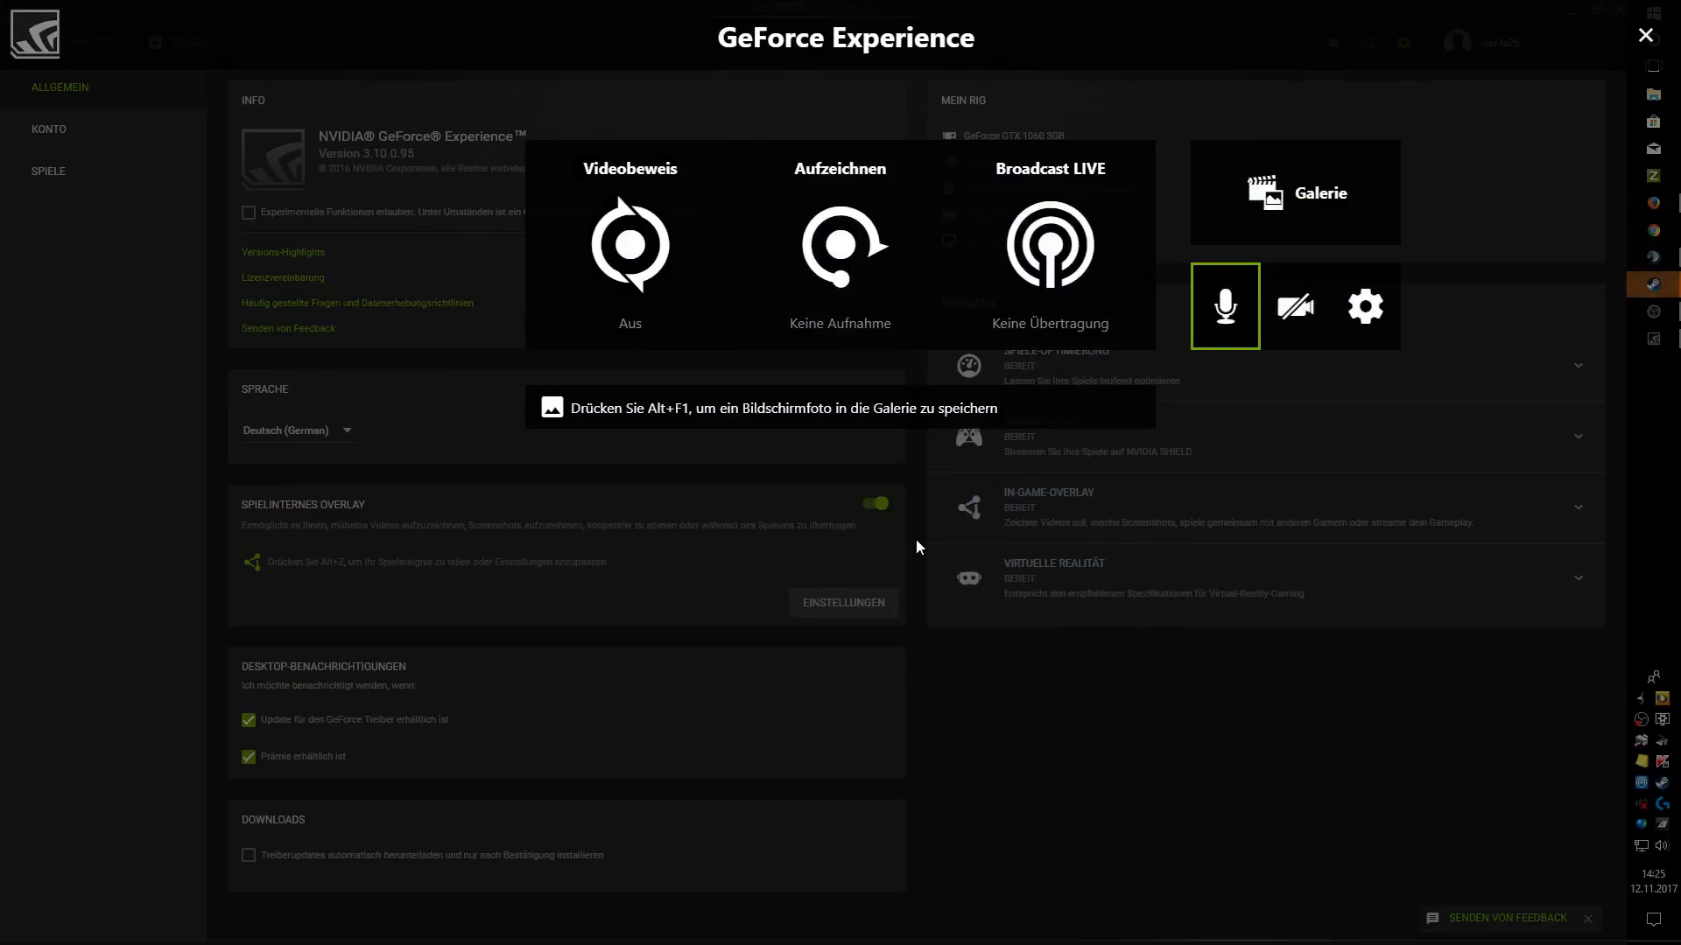
click(1337, 320)
click(829, 255)
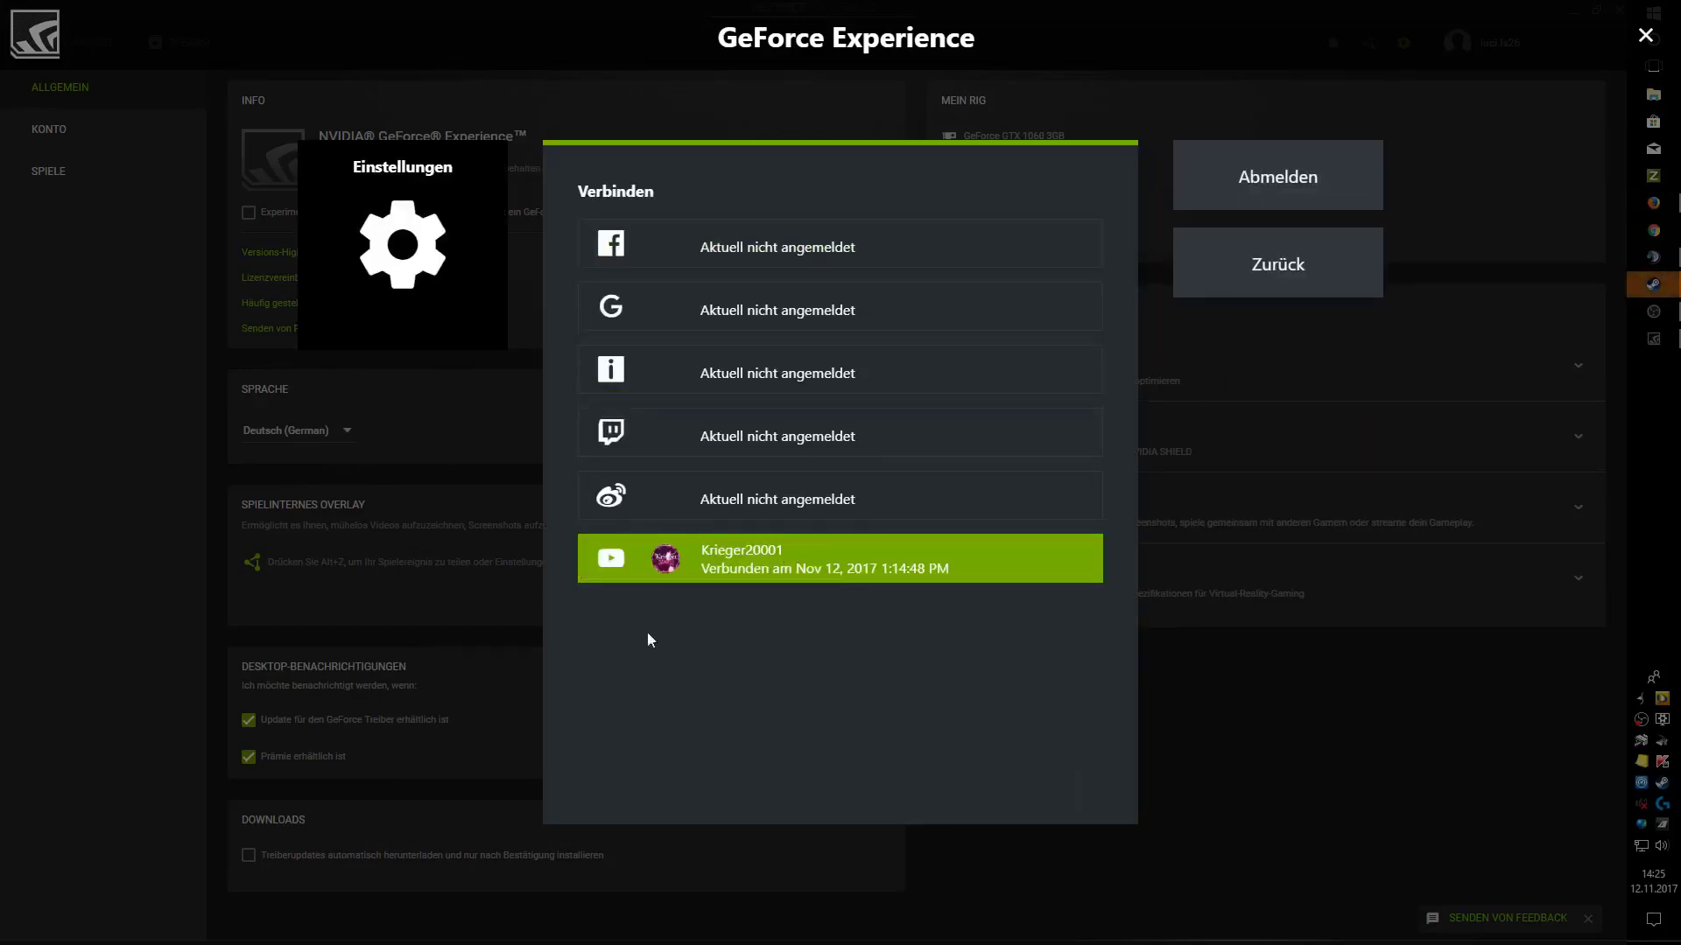
click(1258, 296)
click(1278, 187)
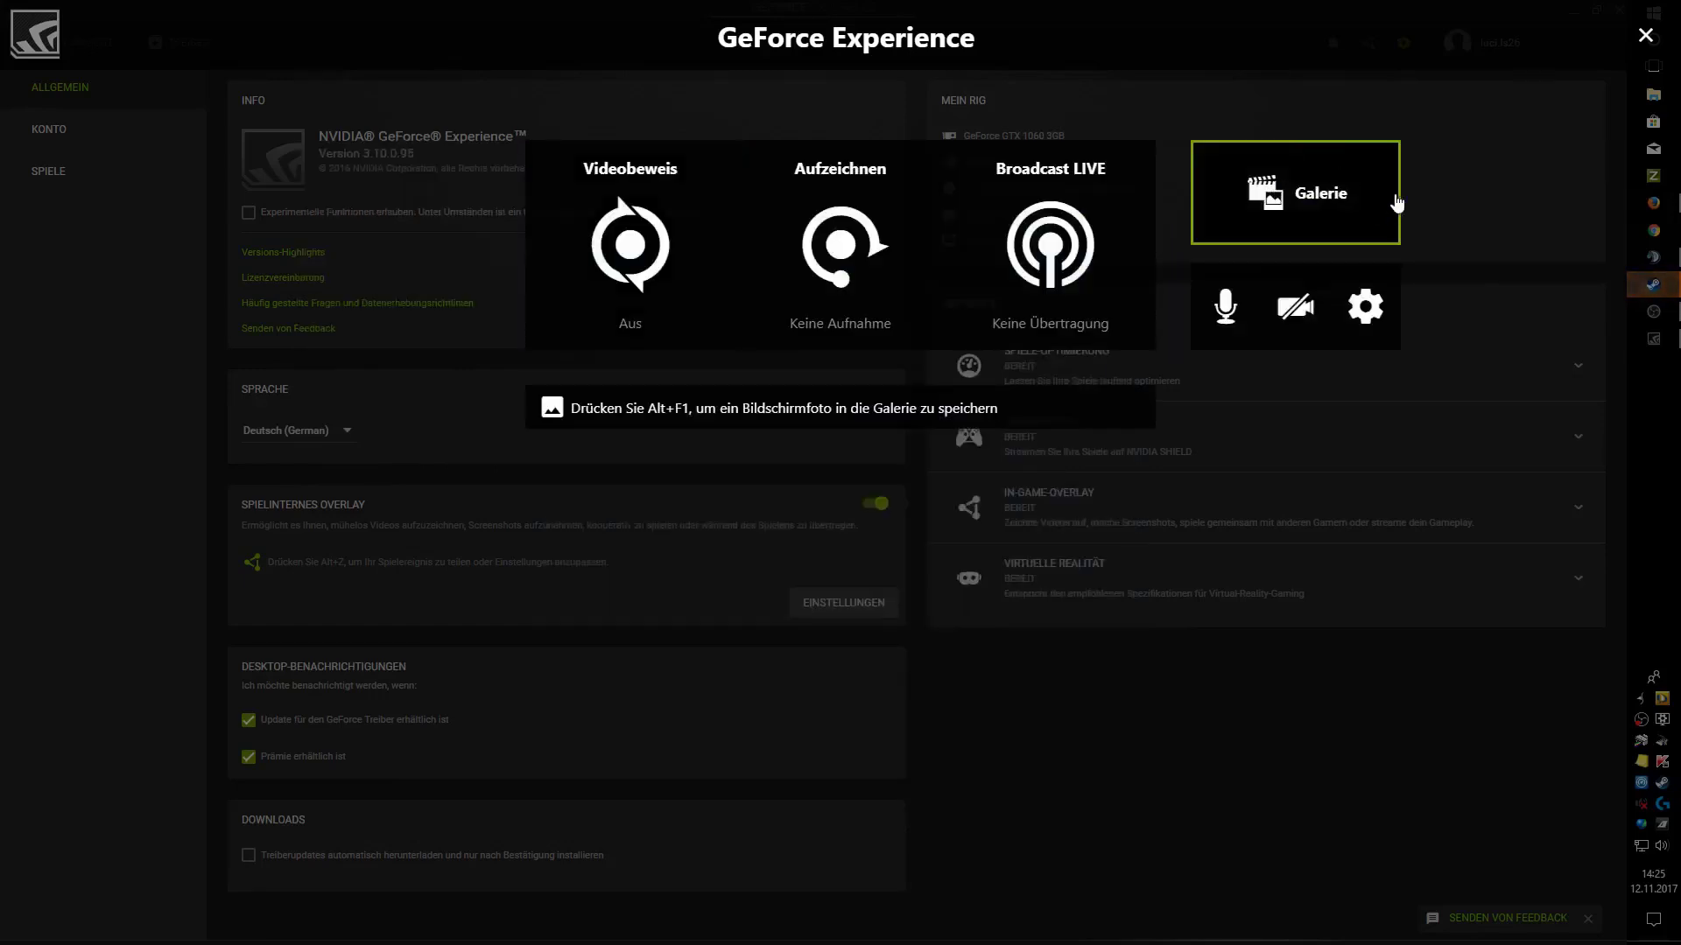
key(alt+z)
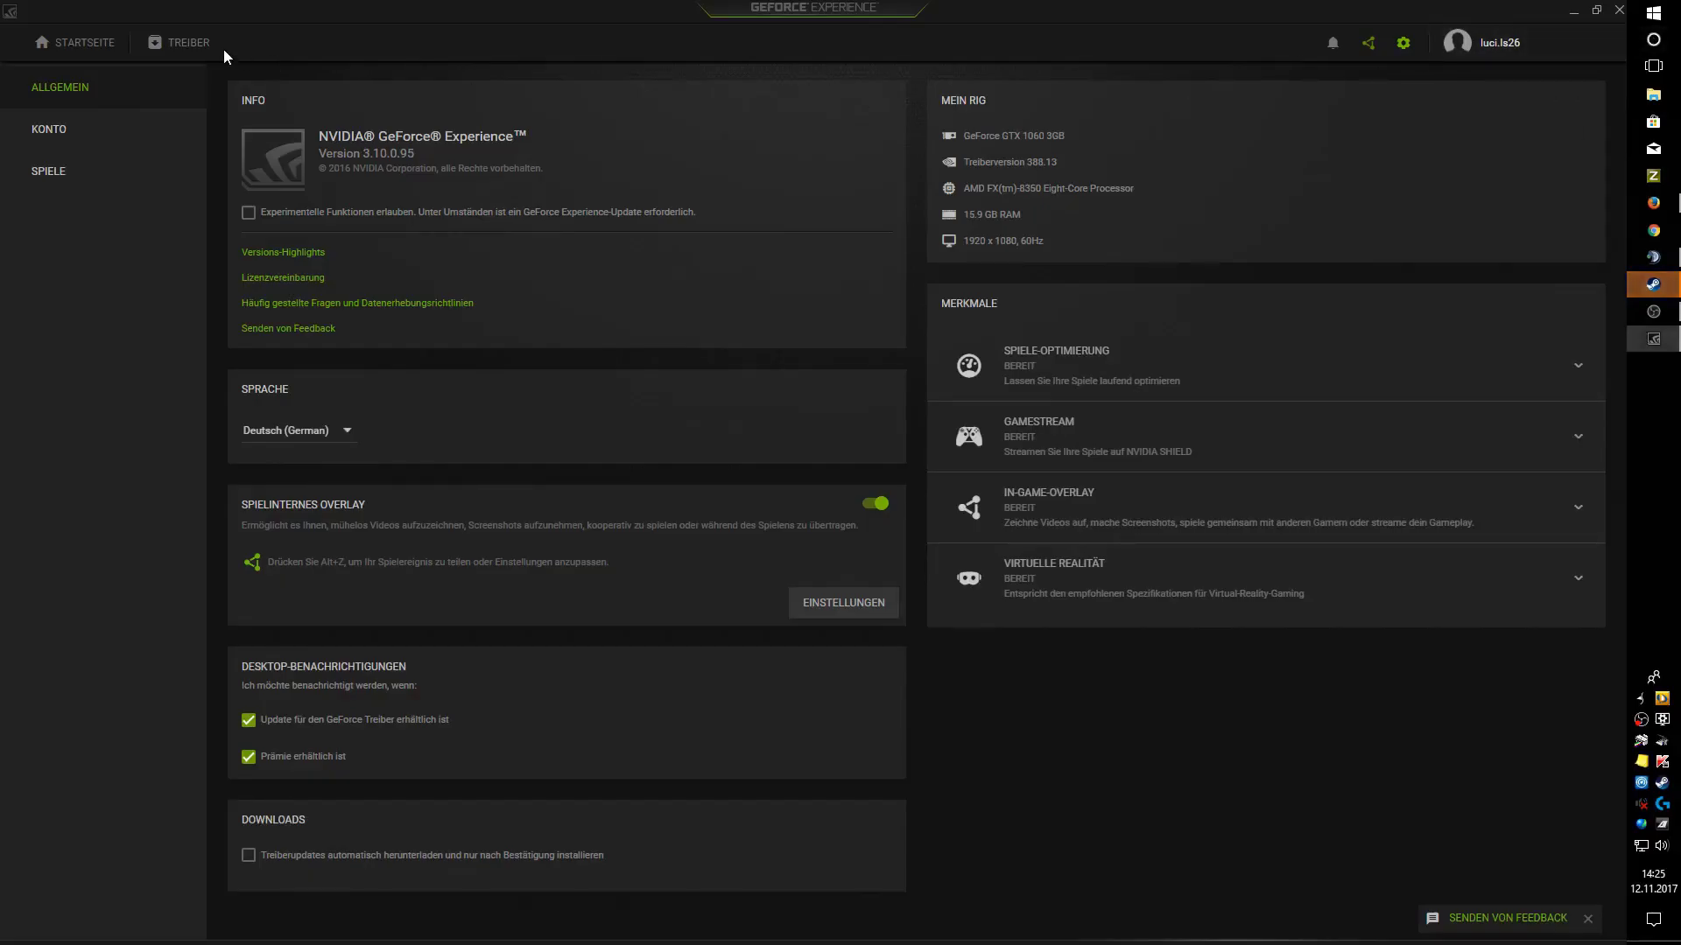
View the Treiber page and check the extra options offered for the GeForce Game Ready Driver
click(180, 44)
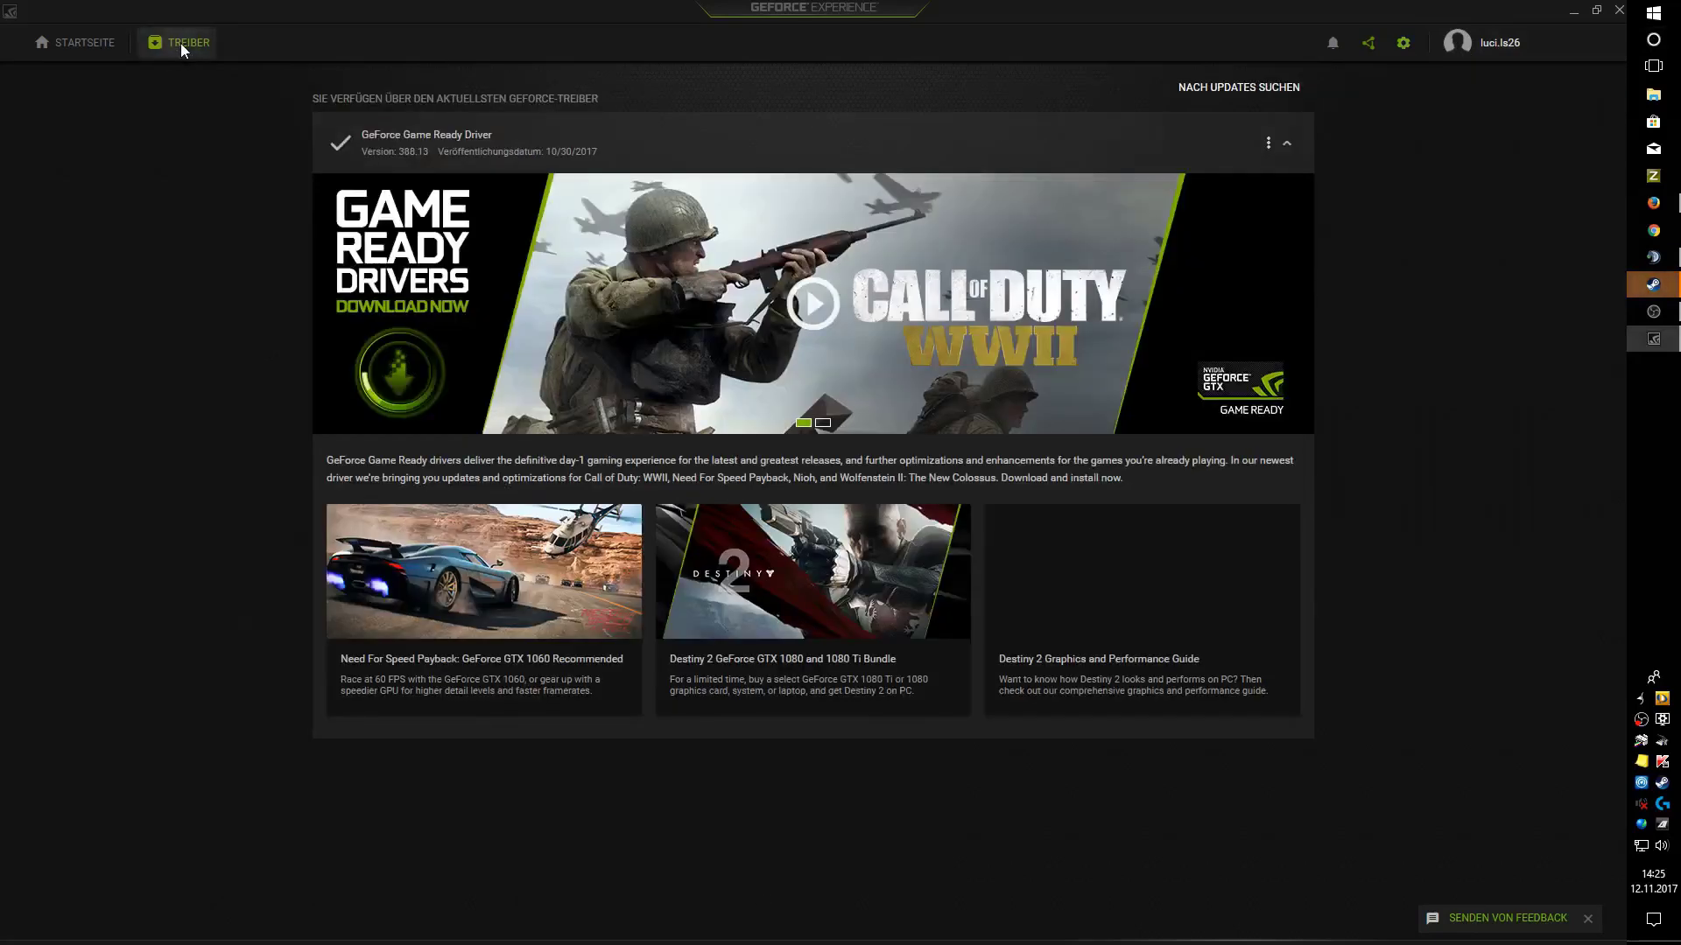
click(1268, 145)
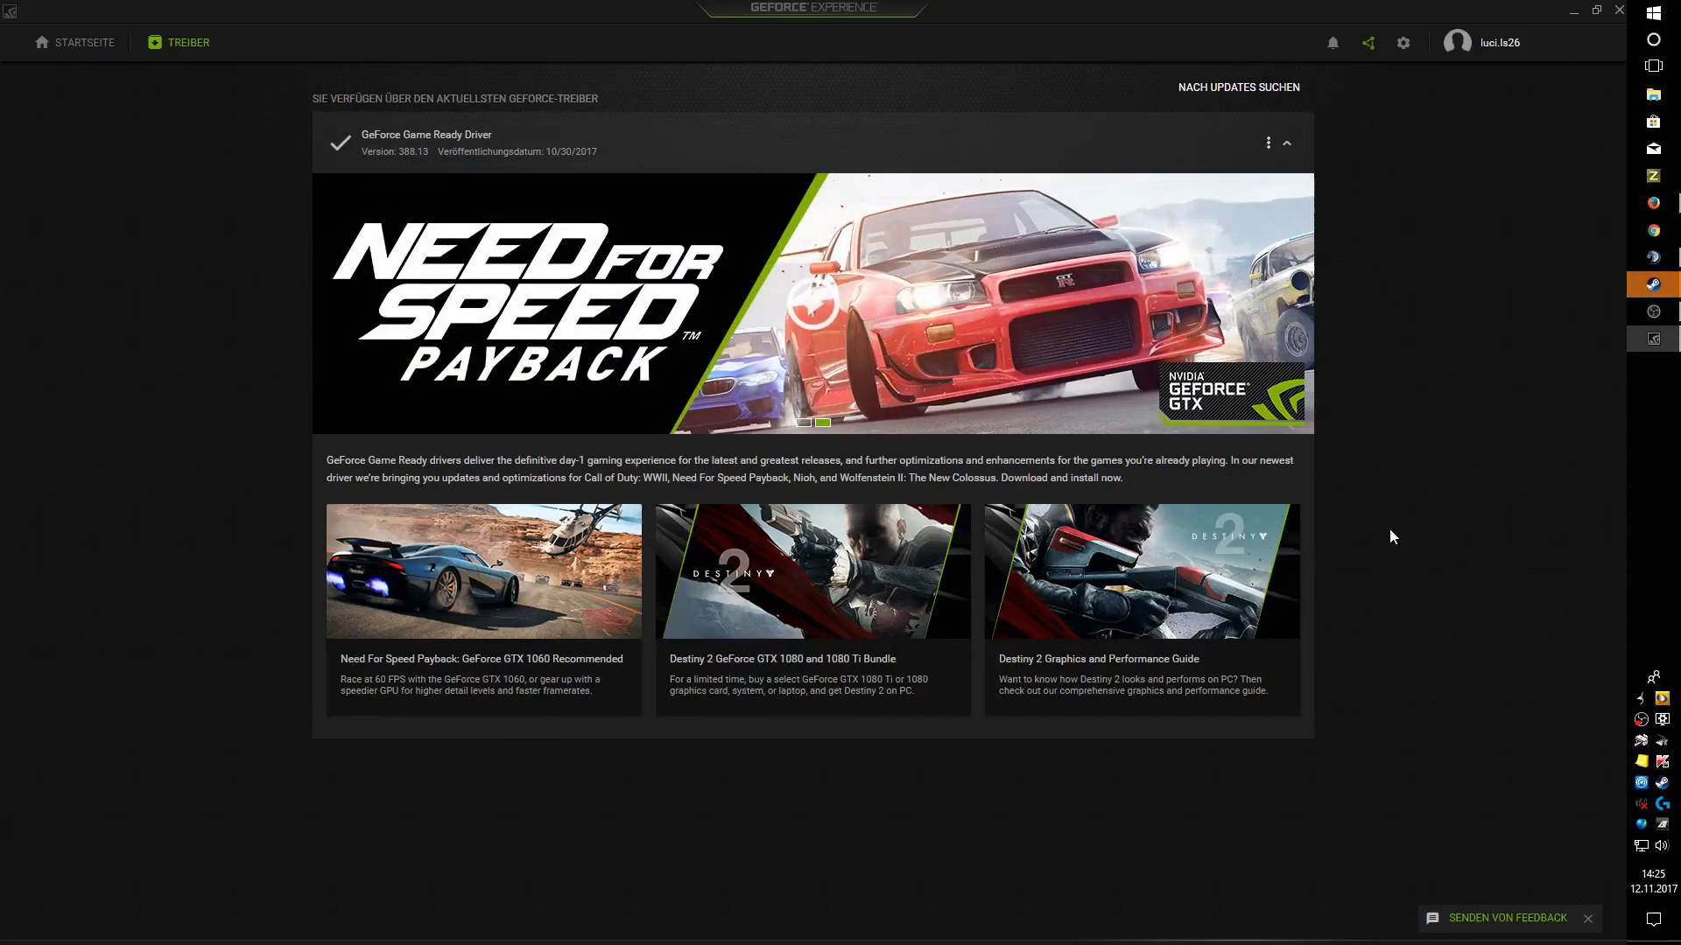
click(1269, 144)
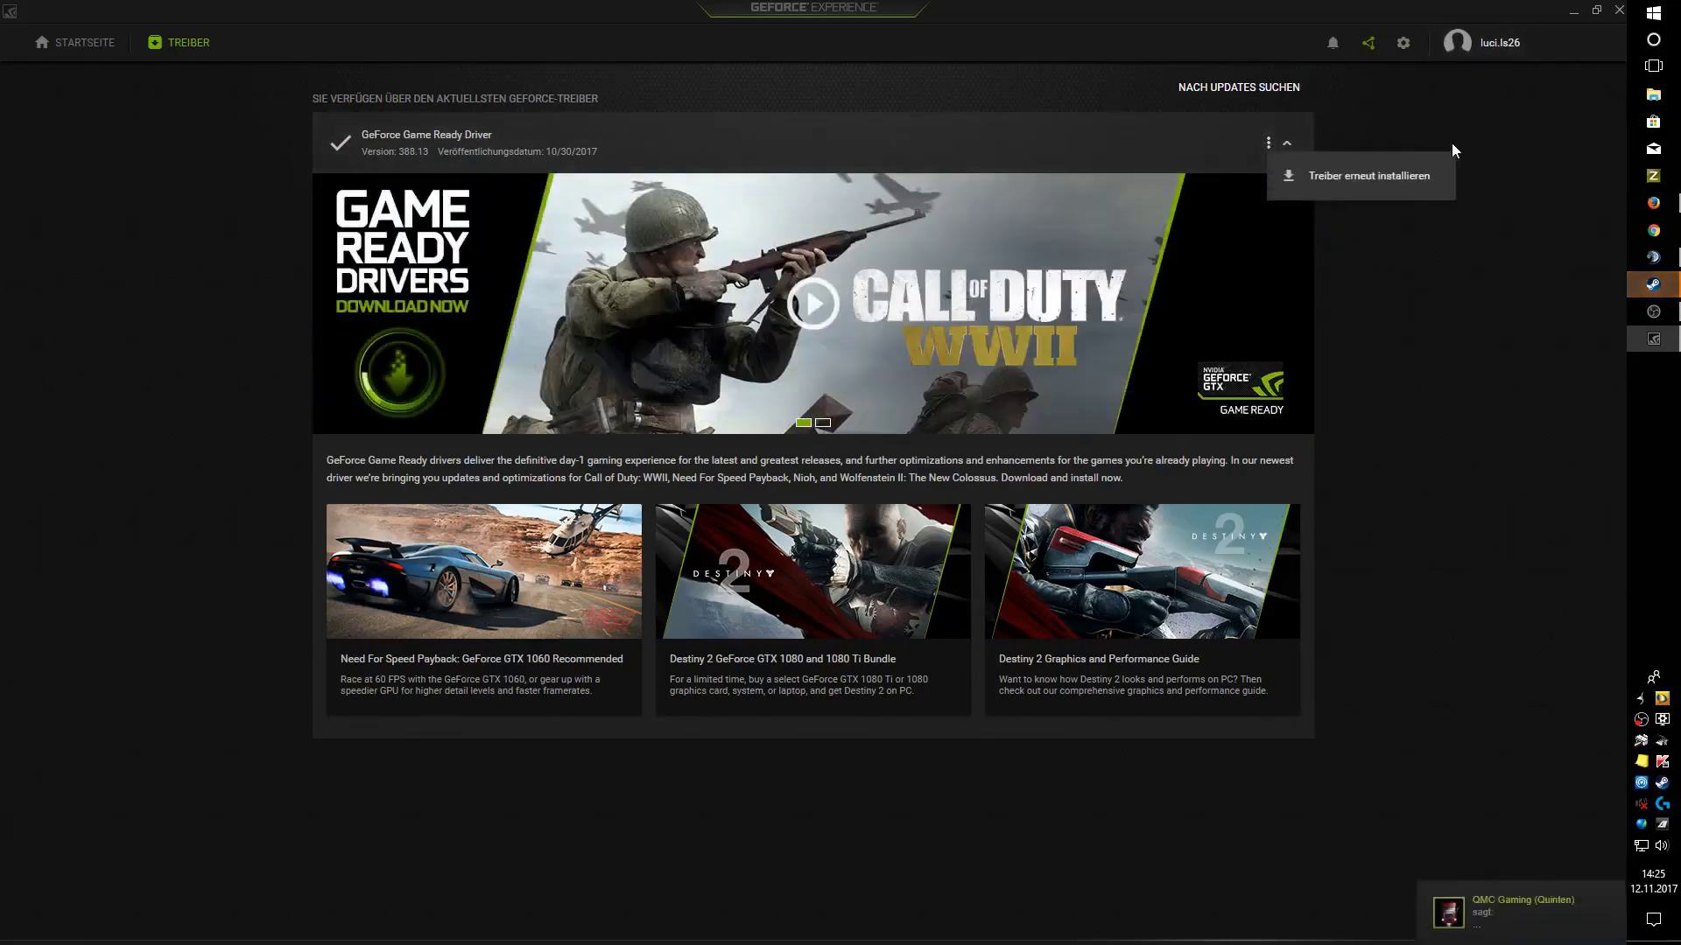
click(1536, 149)
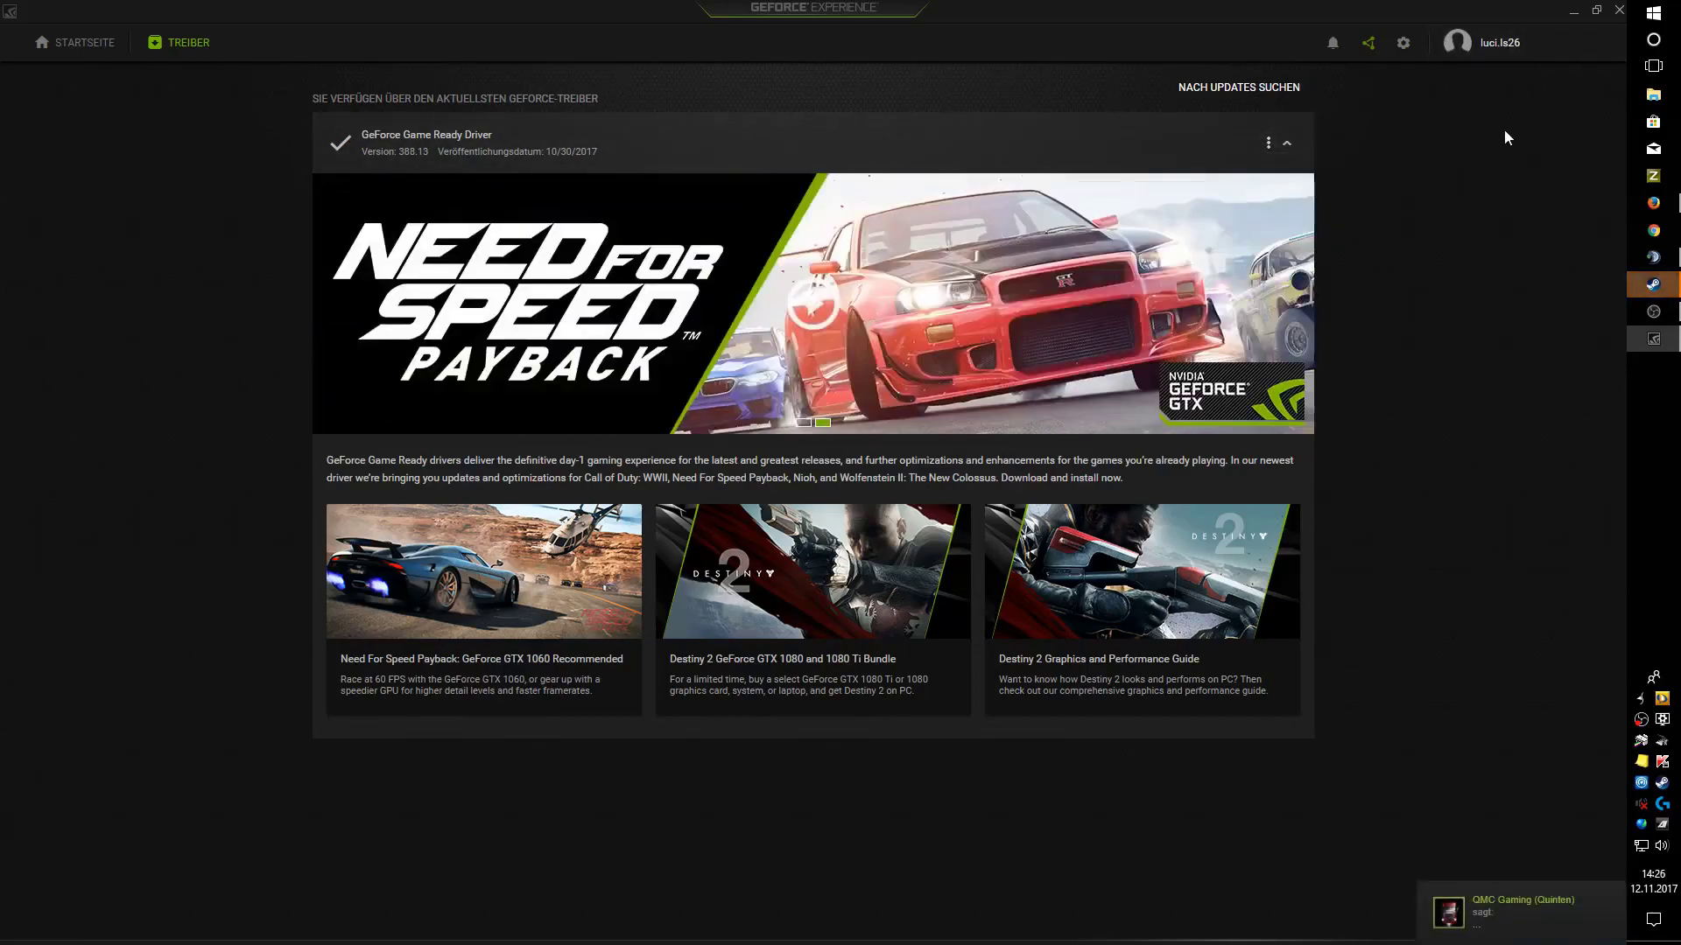